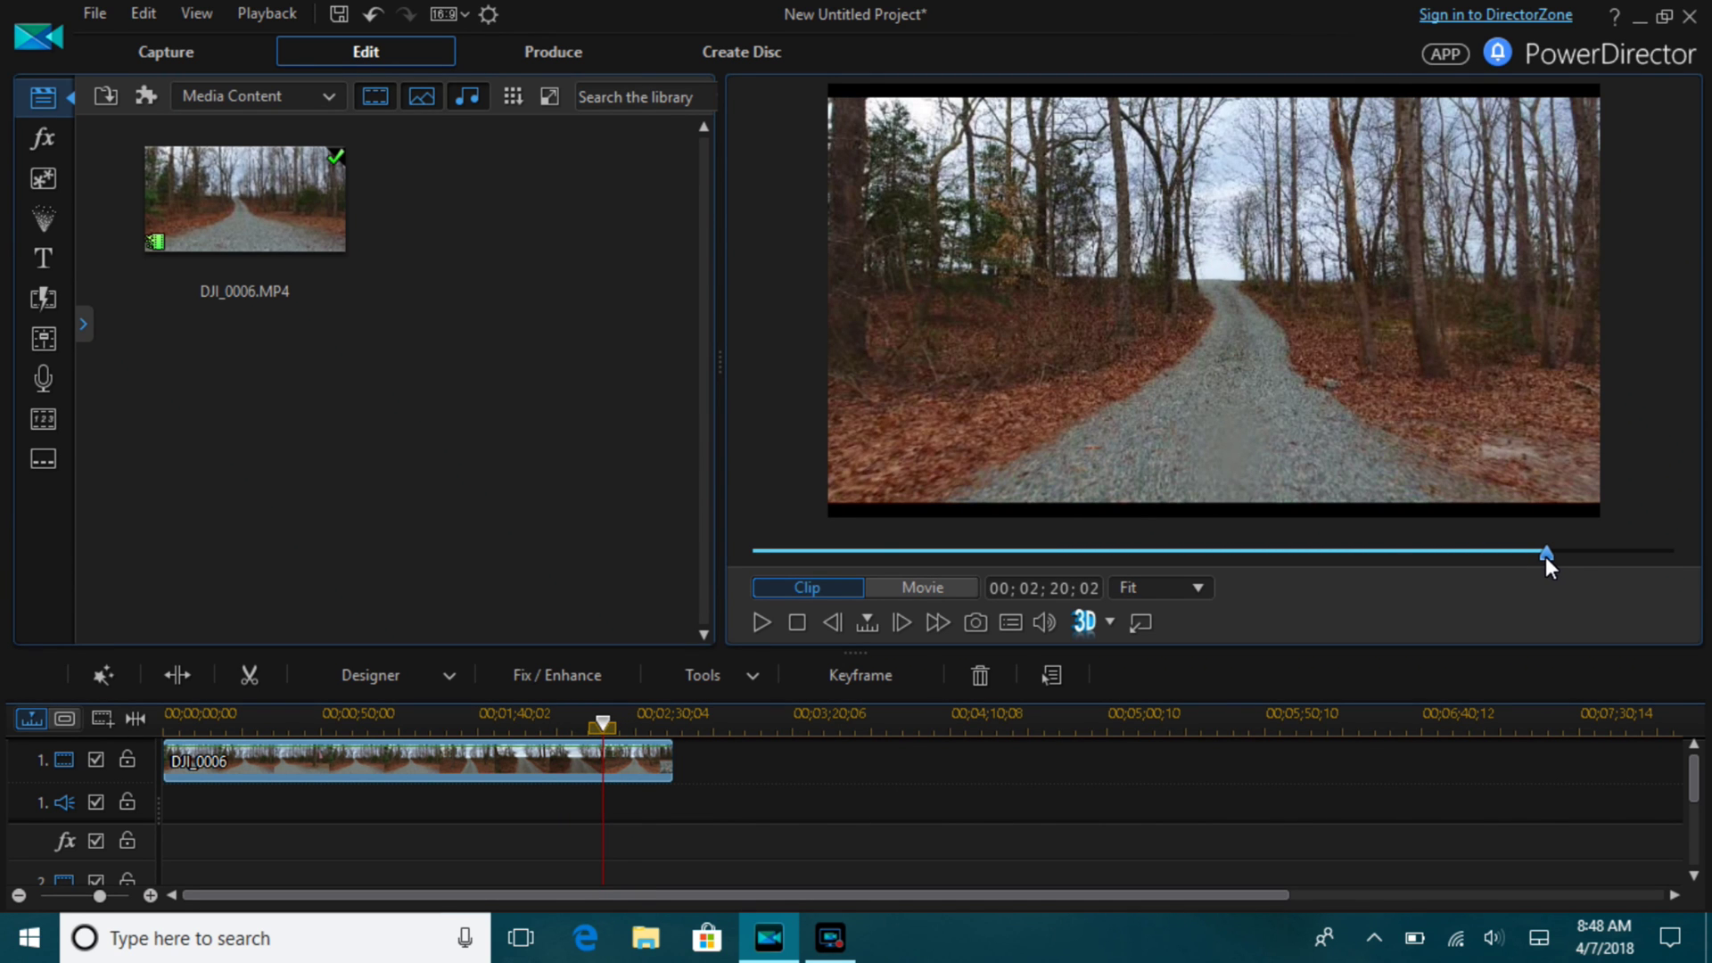
Step: Preview the end portion of the DJI_0006 clip and split it on the timeline at 00;02;13;00
left_click_drag(1545, 557, 1545, 556)
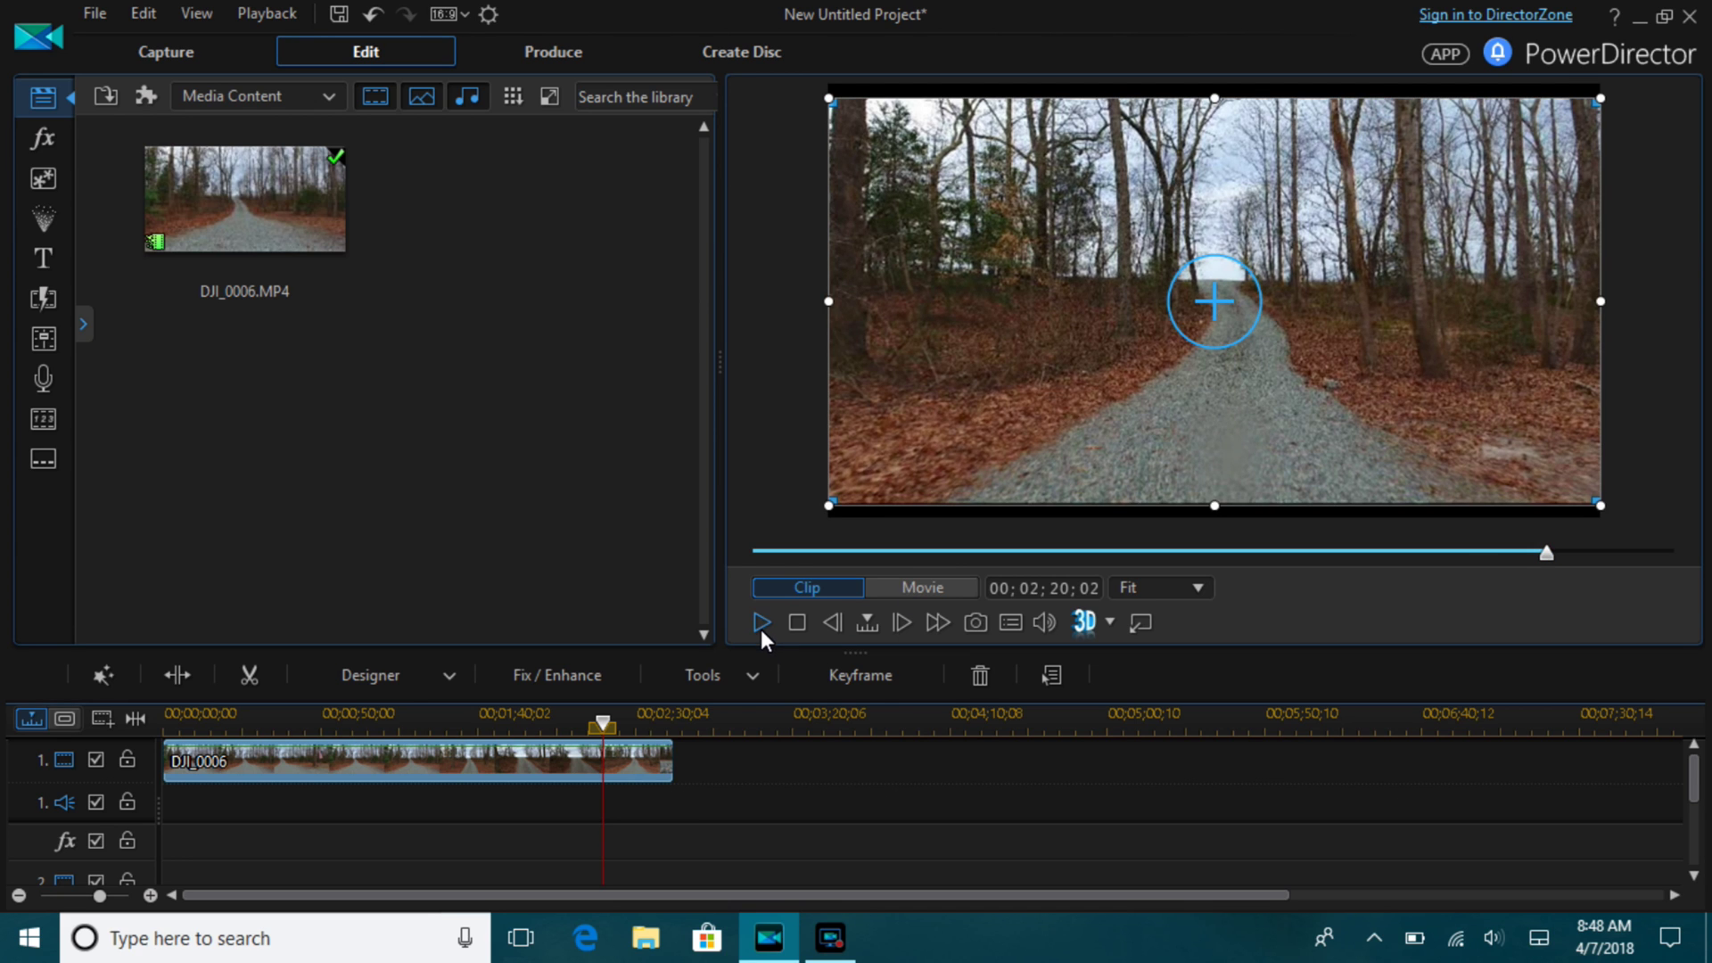
left_click(762, 622)
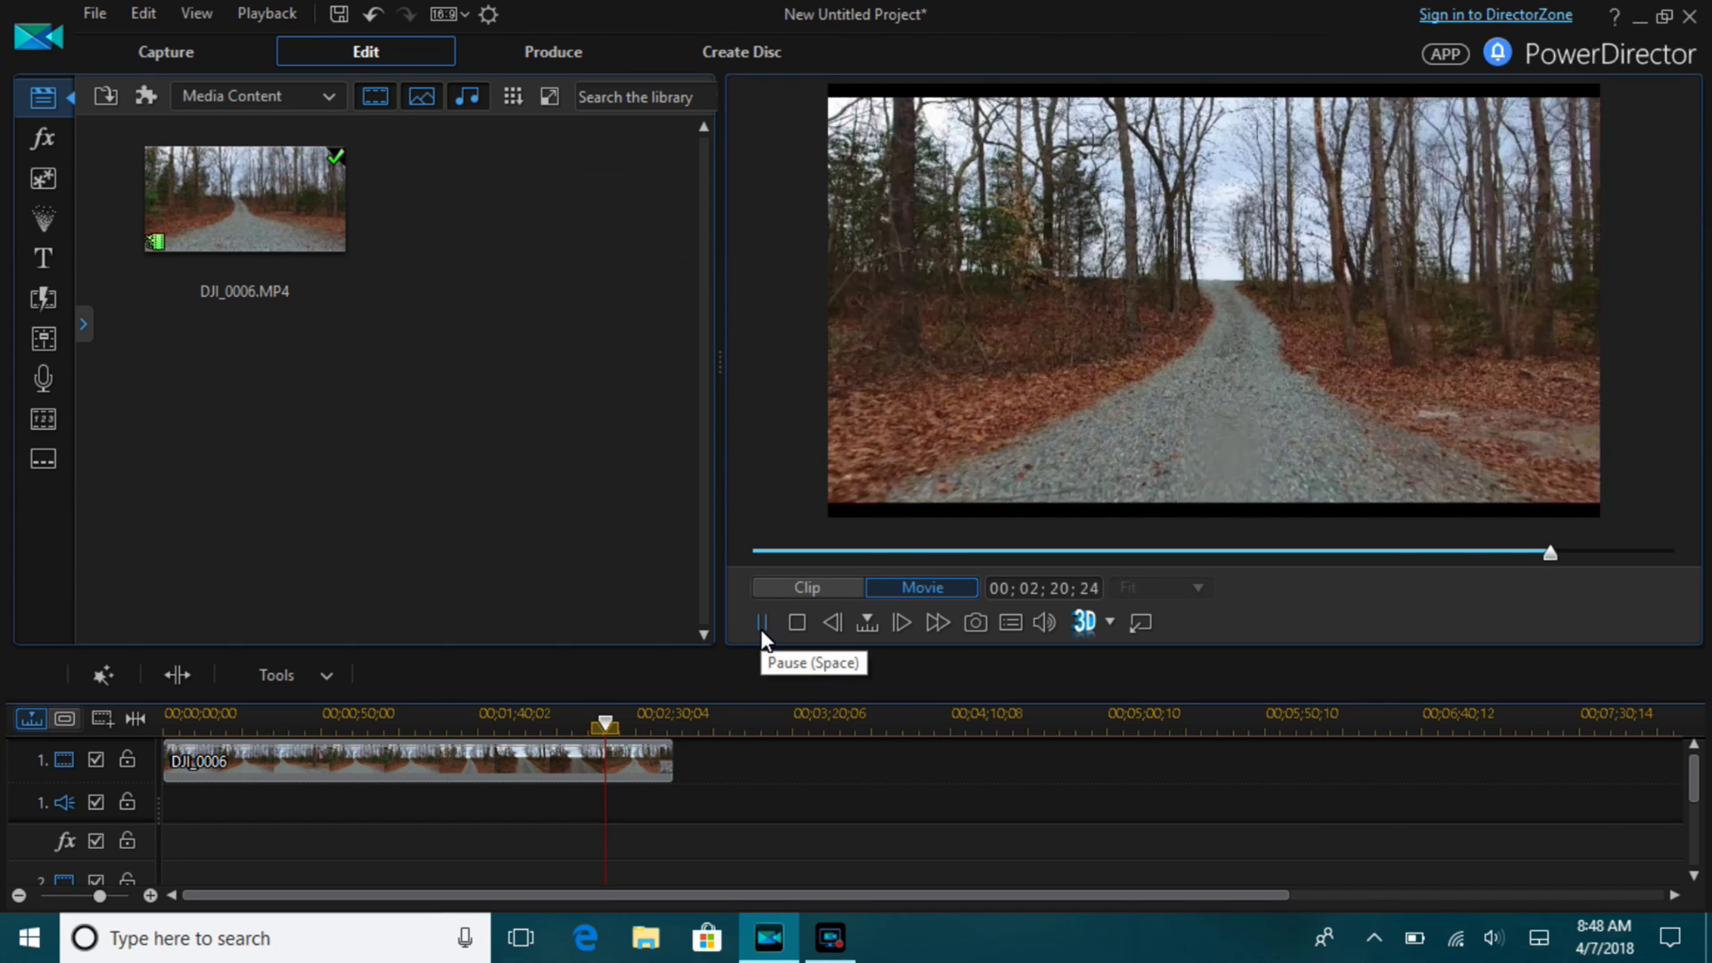
left_click(761, 625)
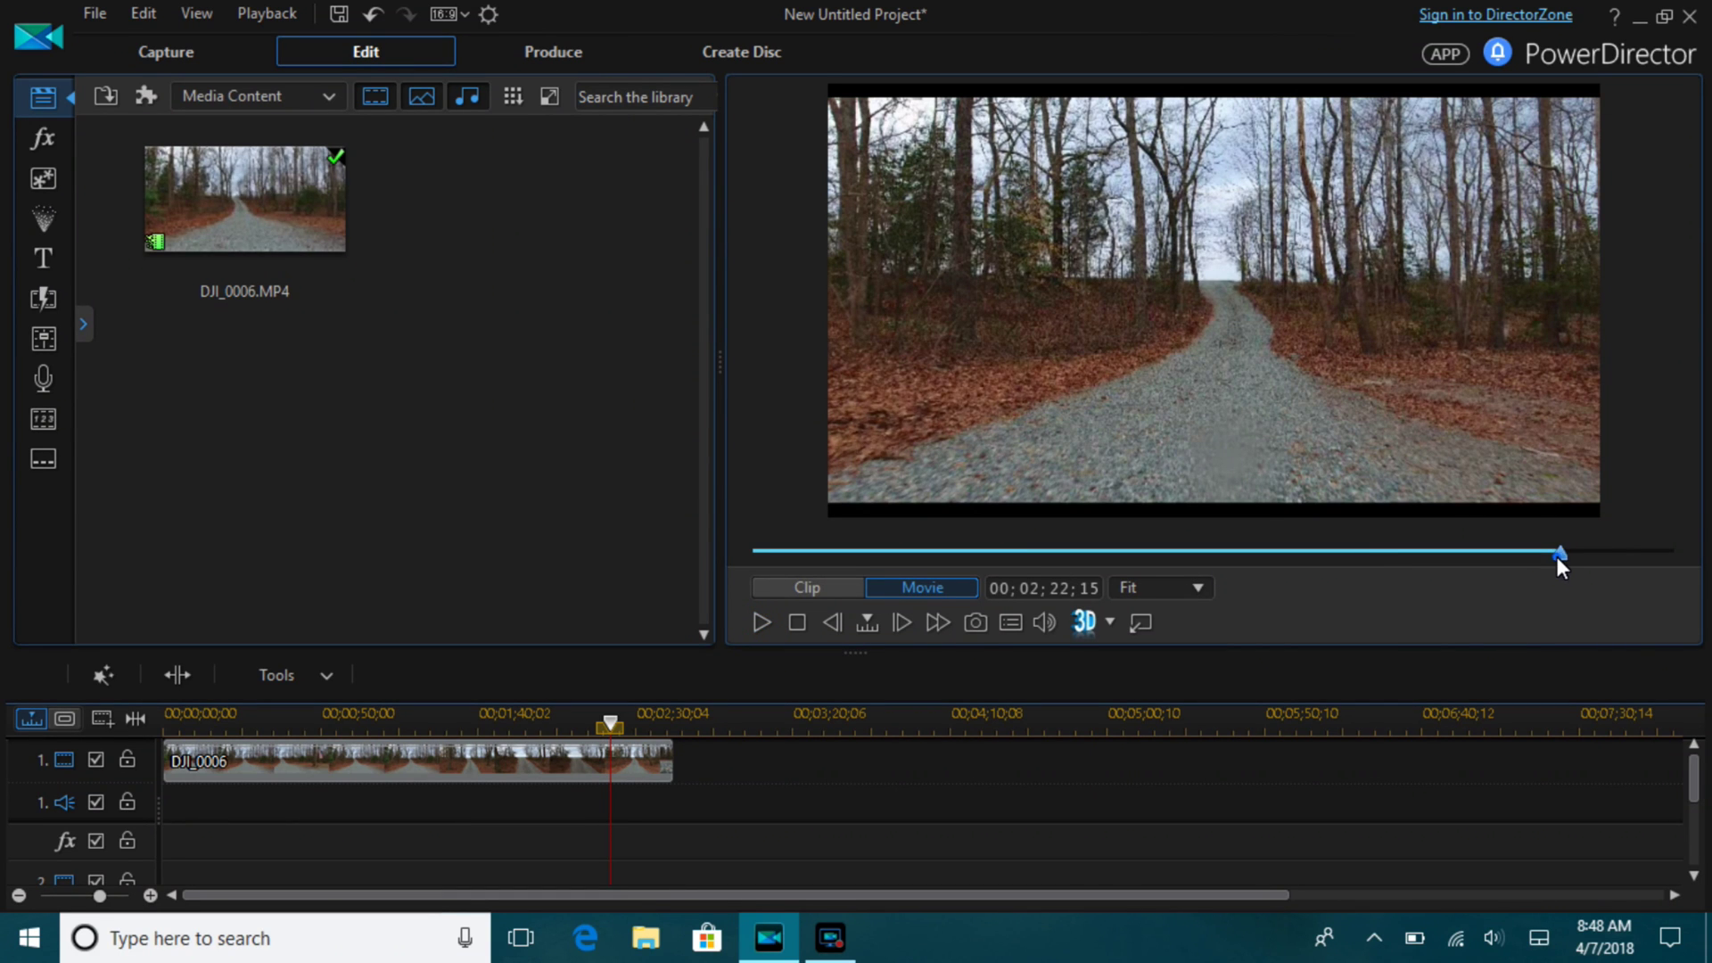
left_click_drag(1557, 557, 1519, 560)
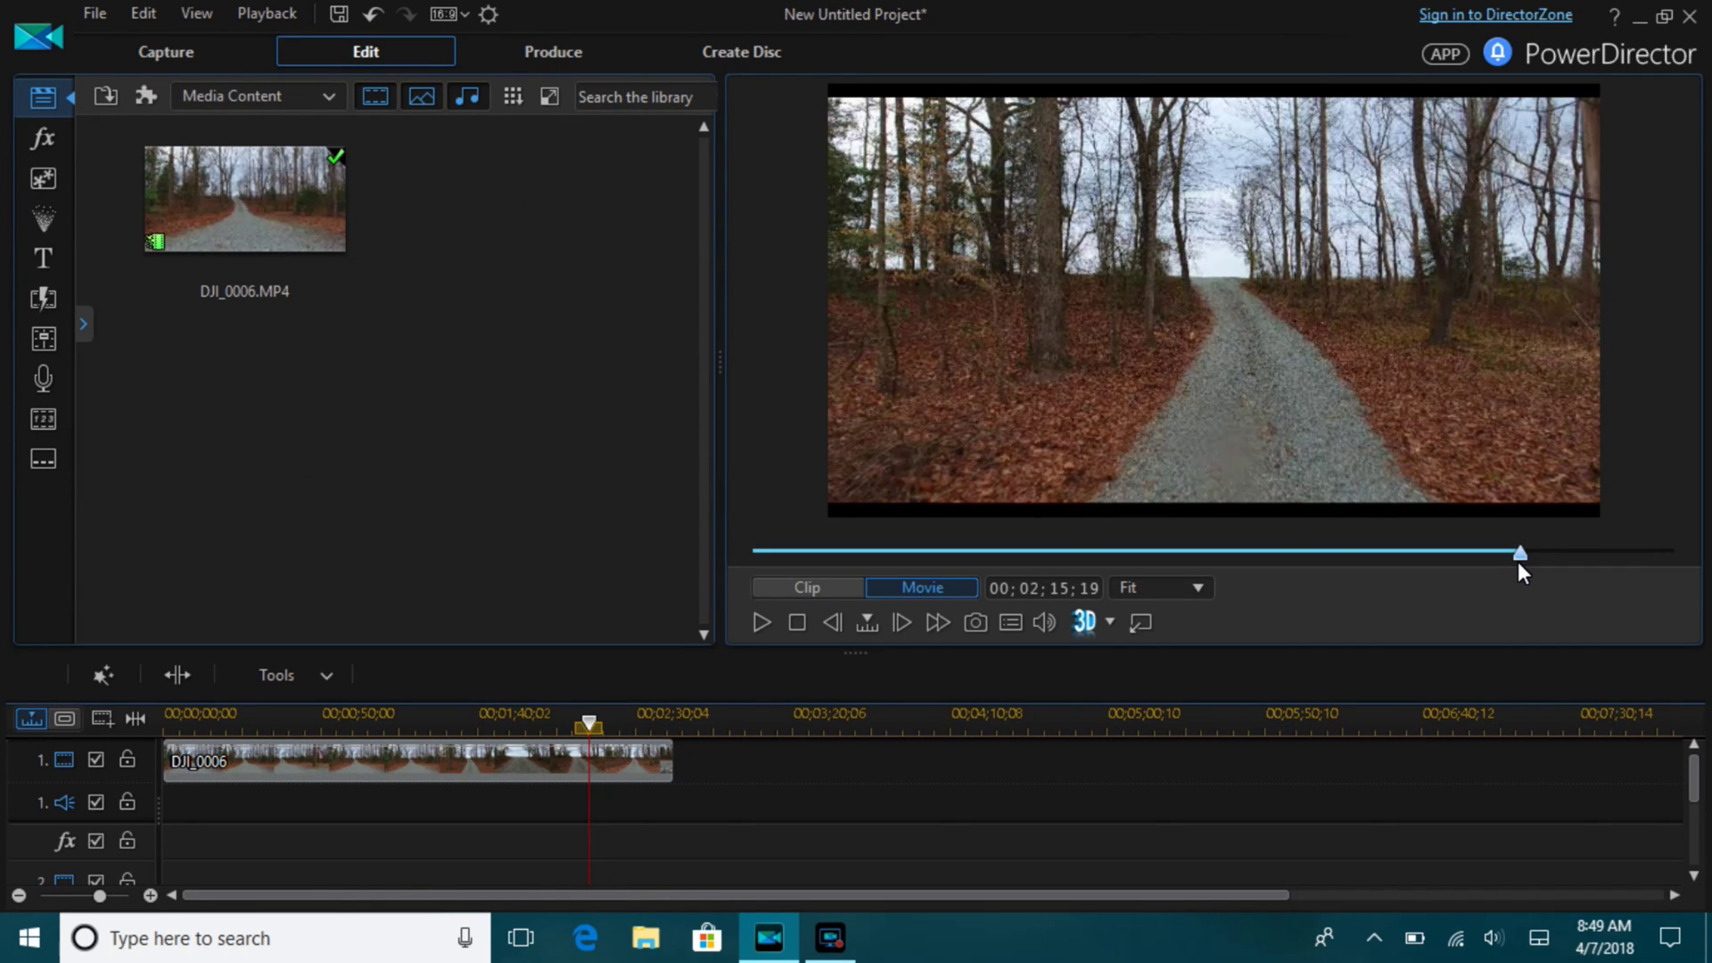
left_click_drag(1518, 563, 1503, 564)
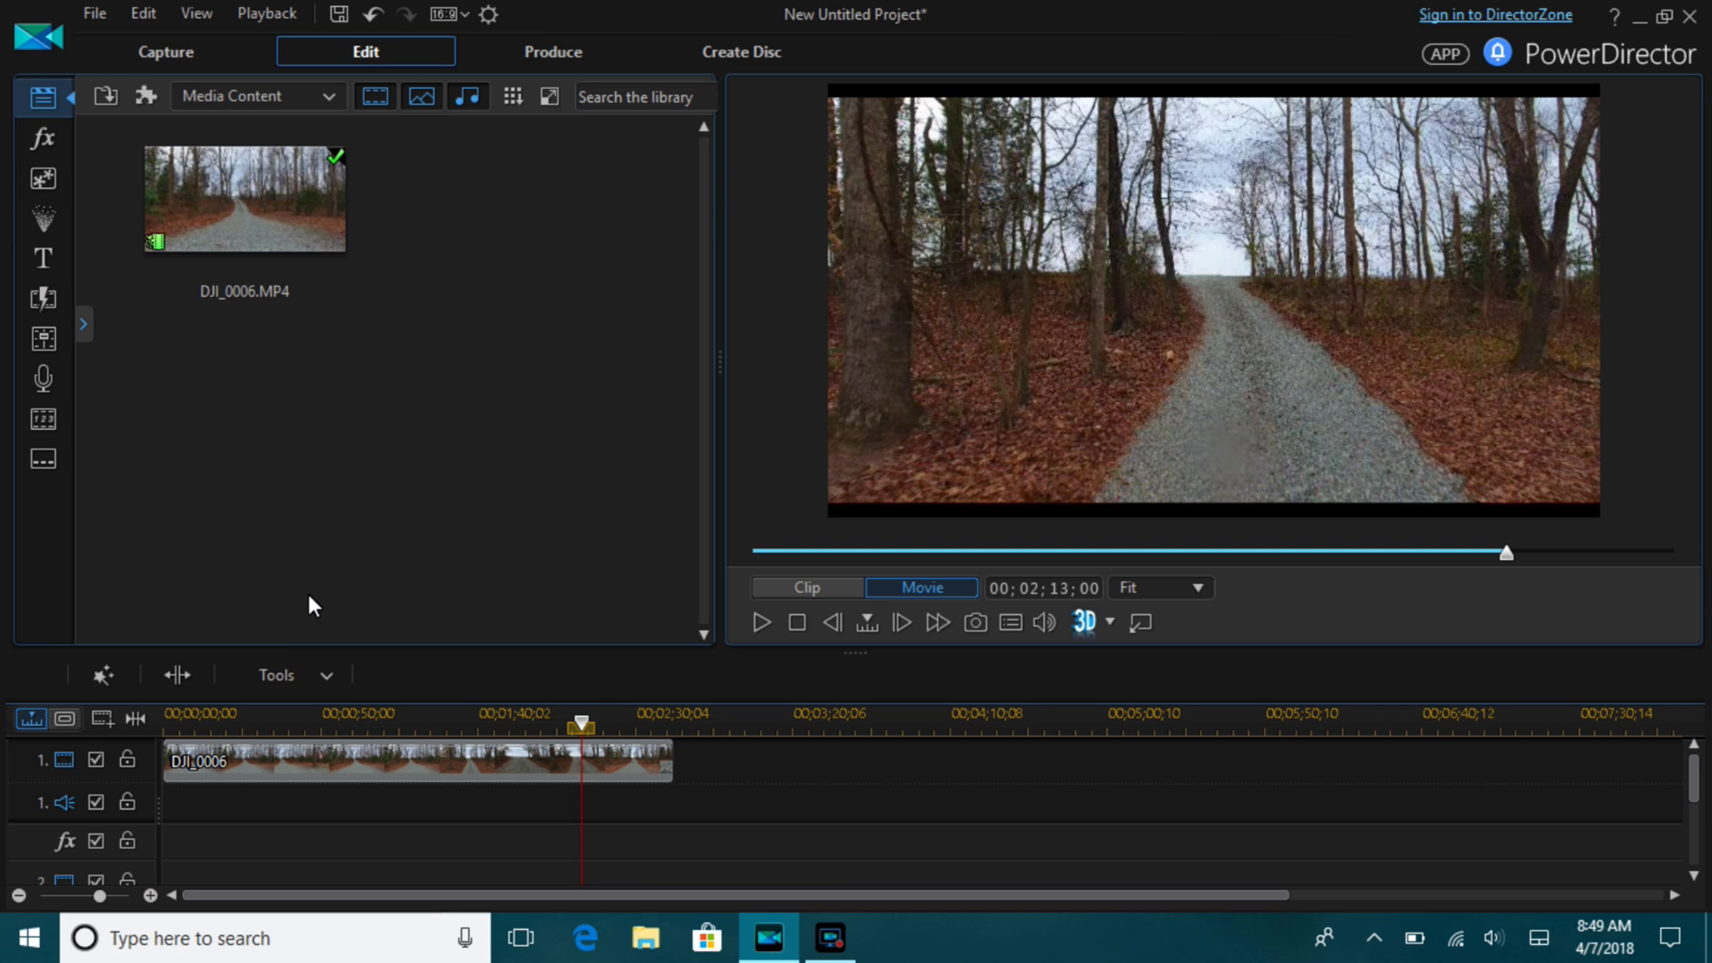
left_click(506, 762)
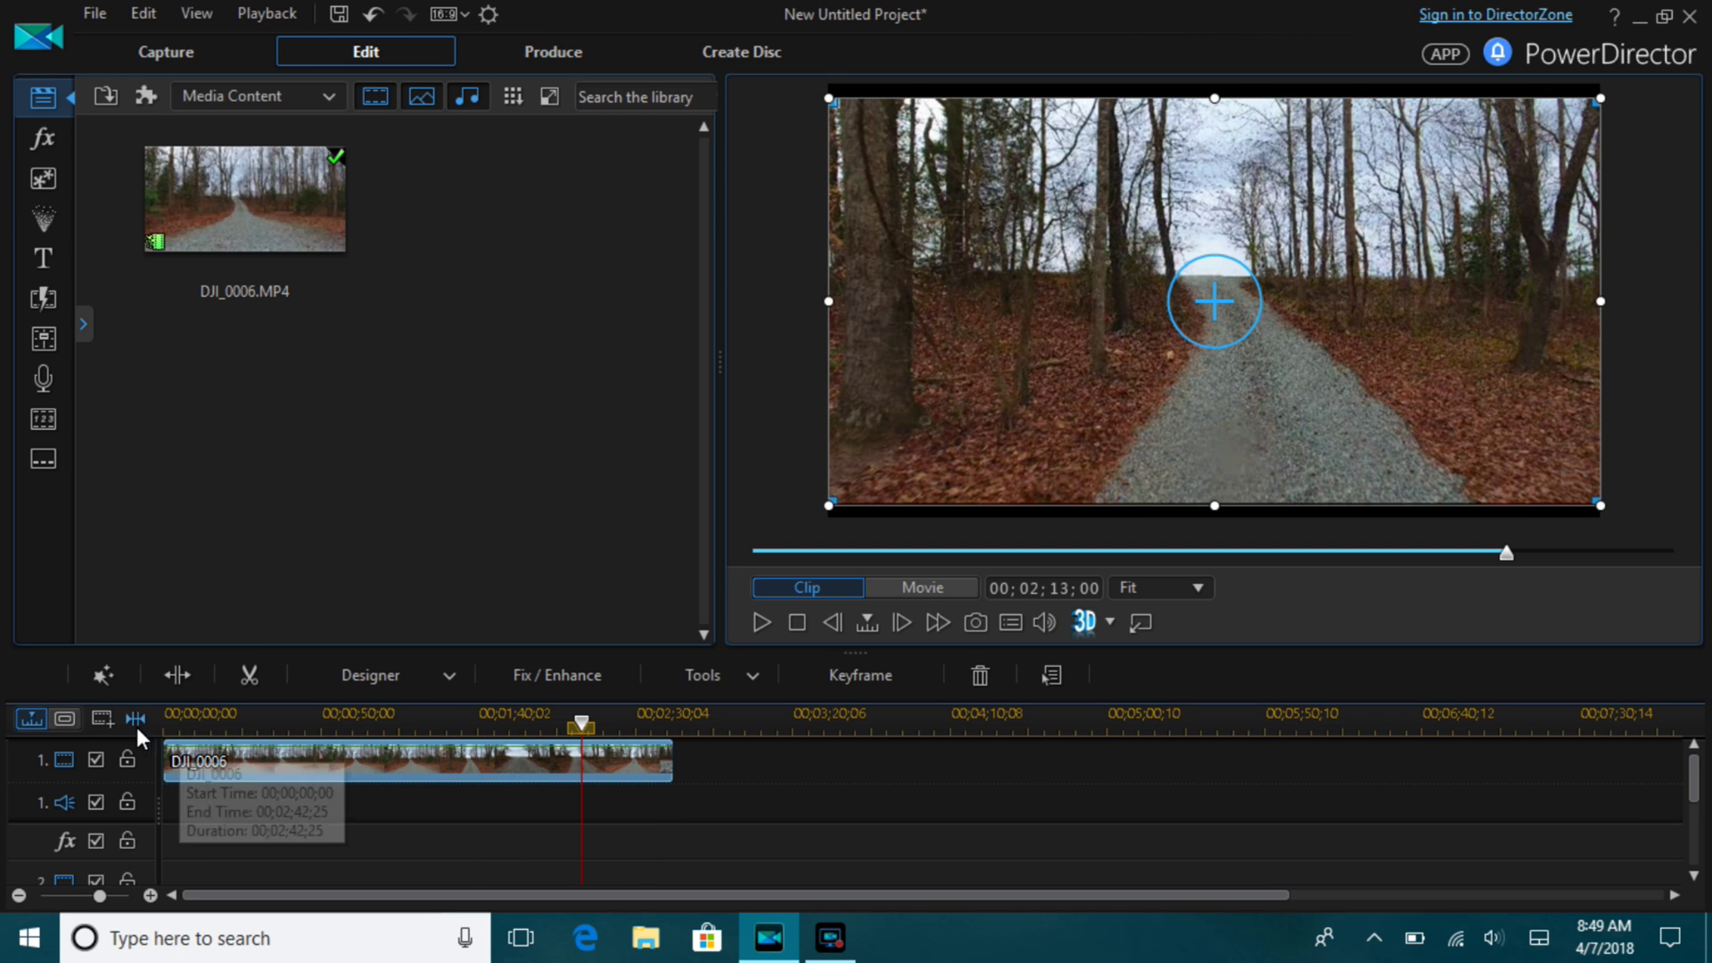
left_click(178, 671)
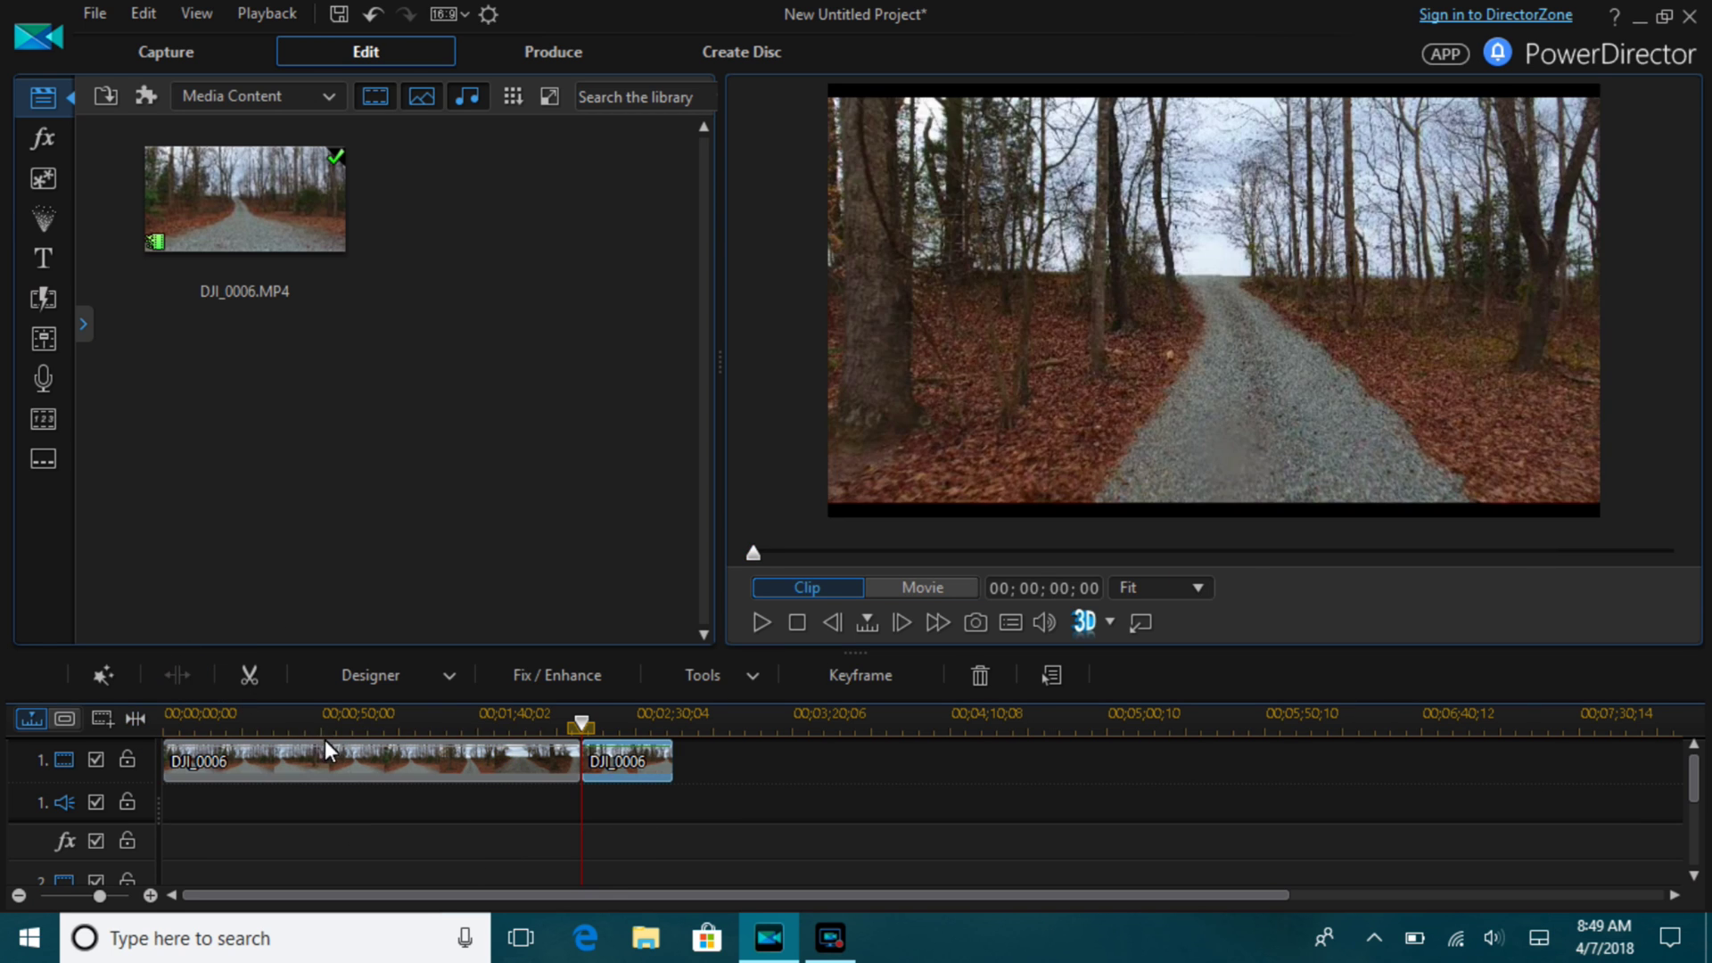
Step: Remove the first part of the split DJI_0006 clip and fill the gap
left_click(335, 776)
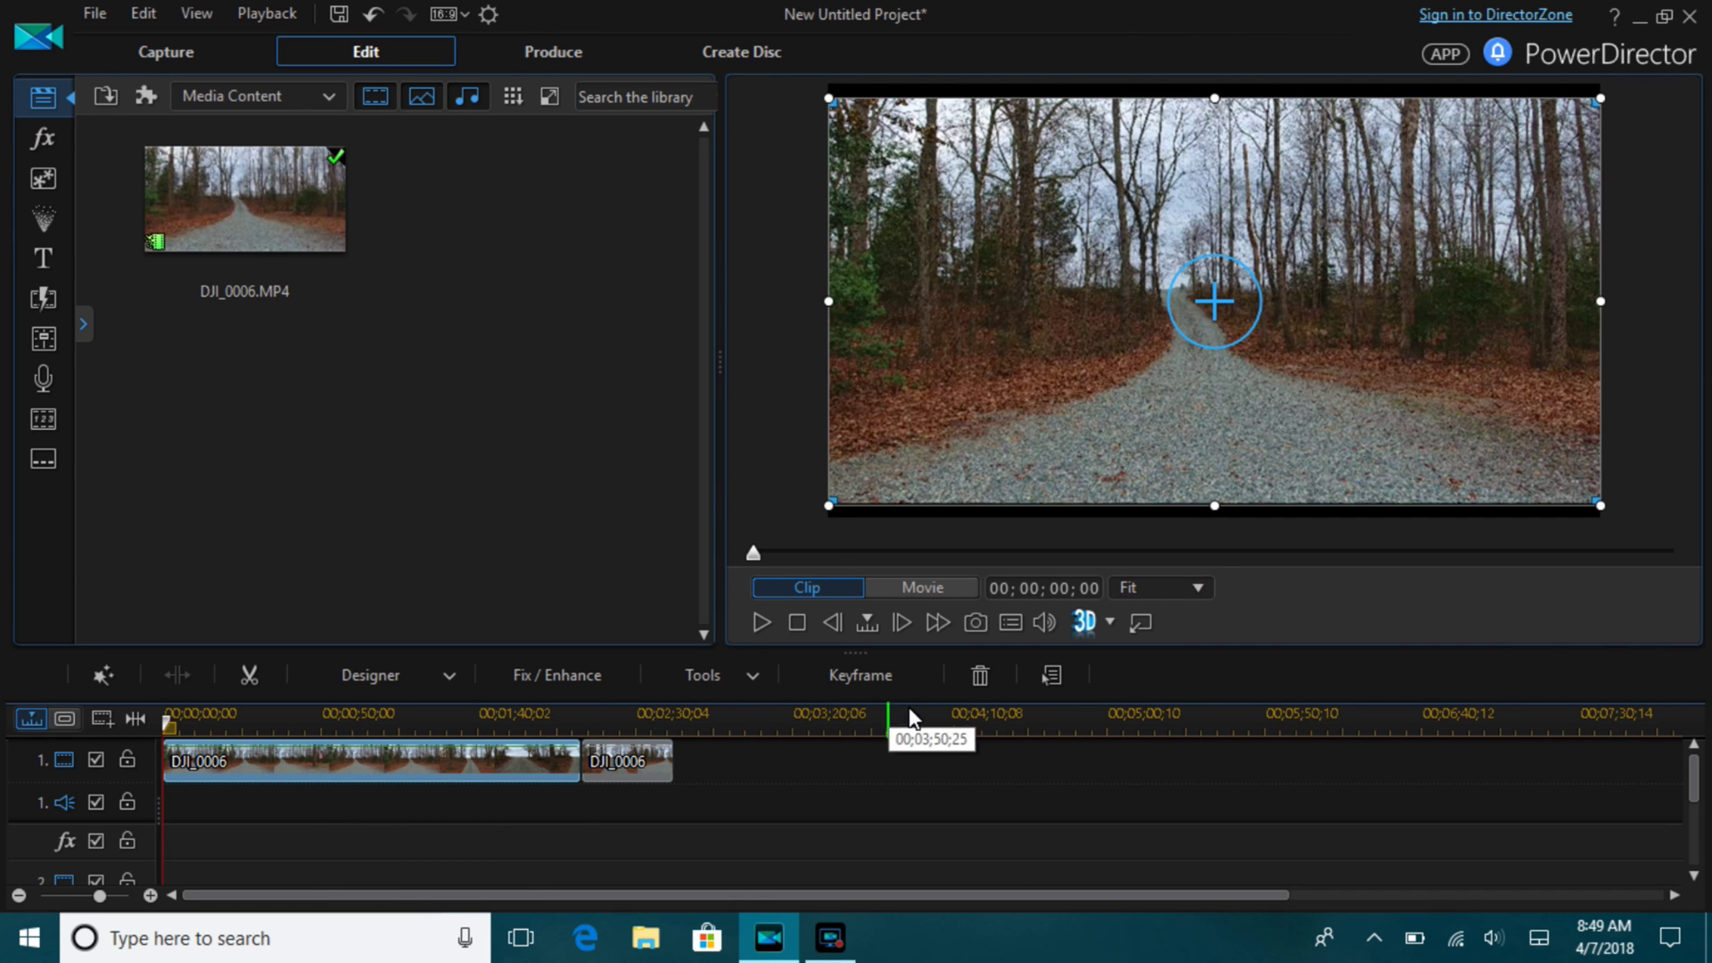
left_click(978, 679)
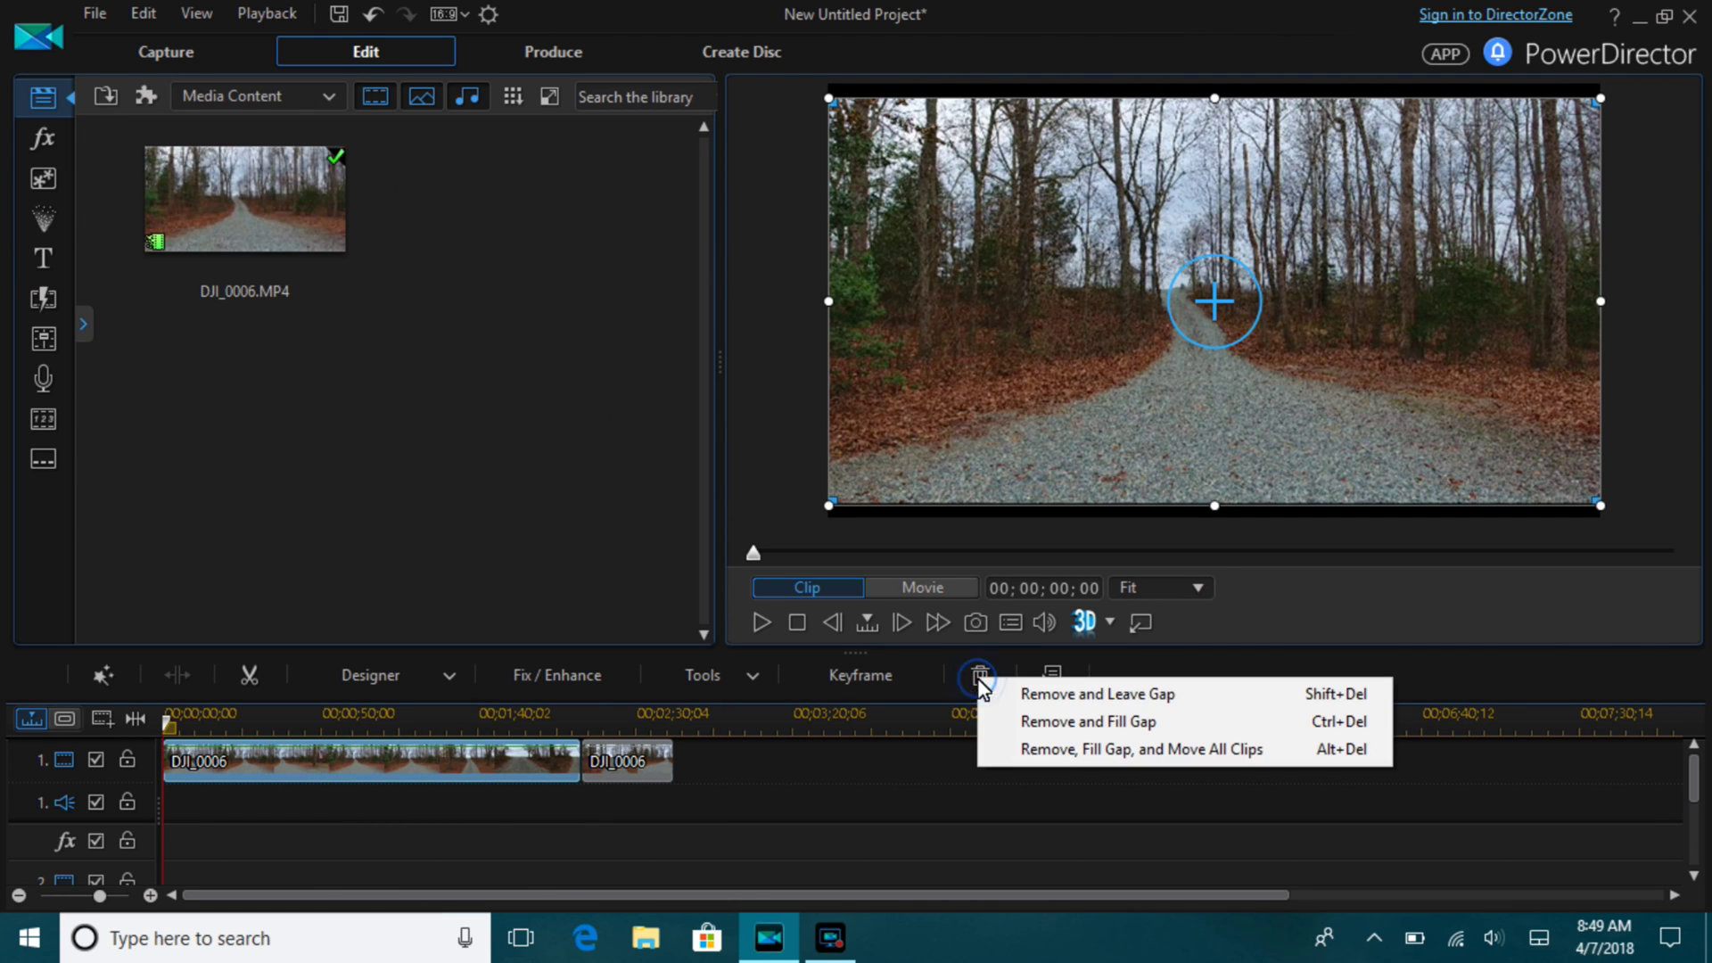
left_click(1036, 718)
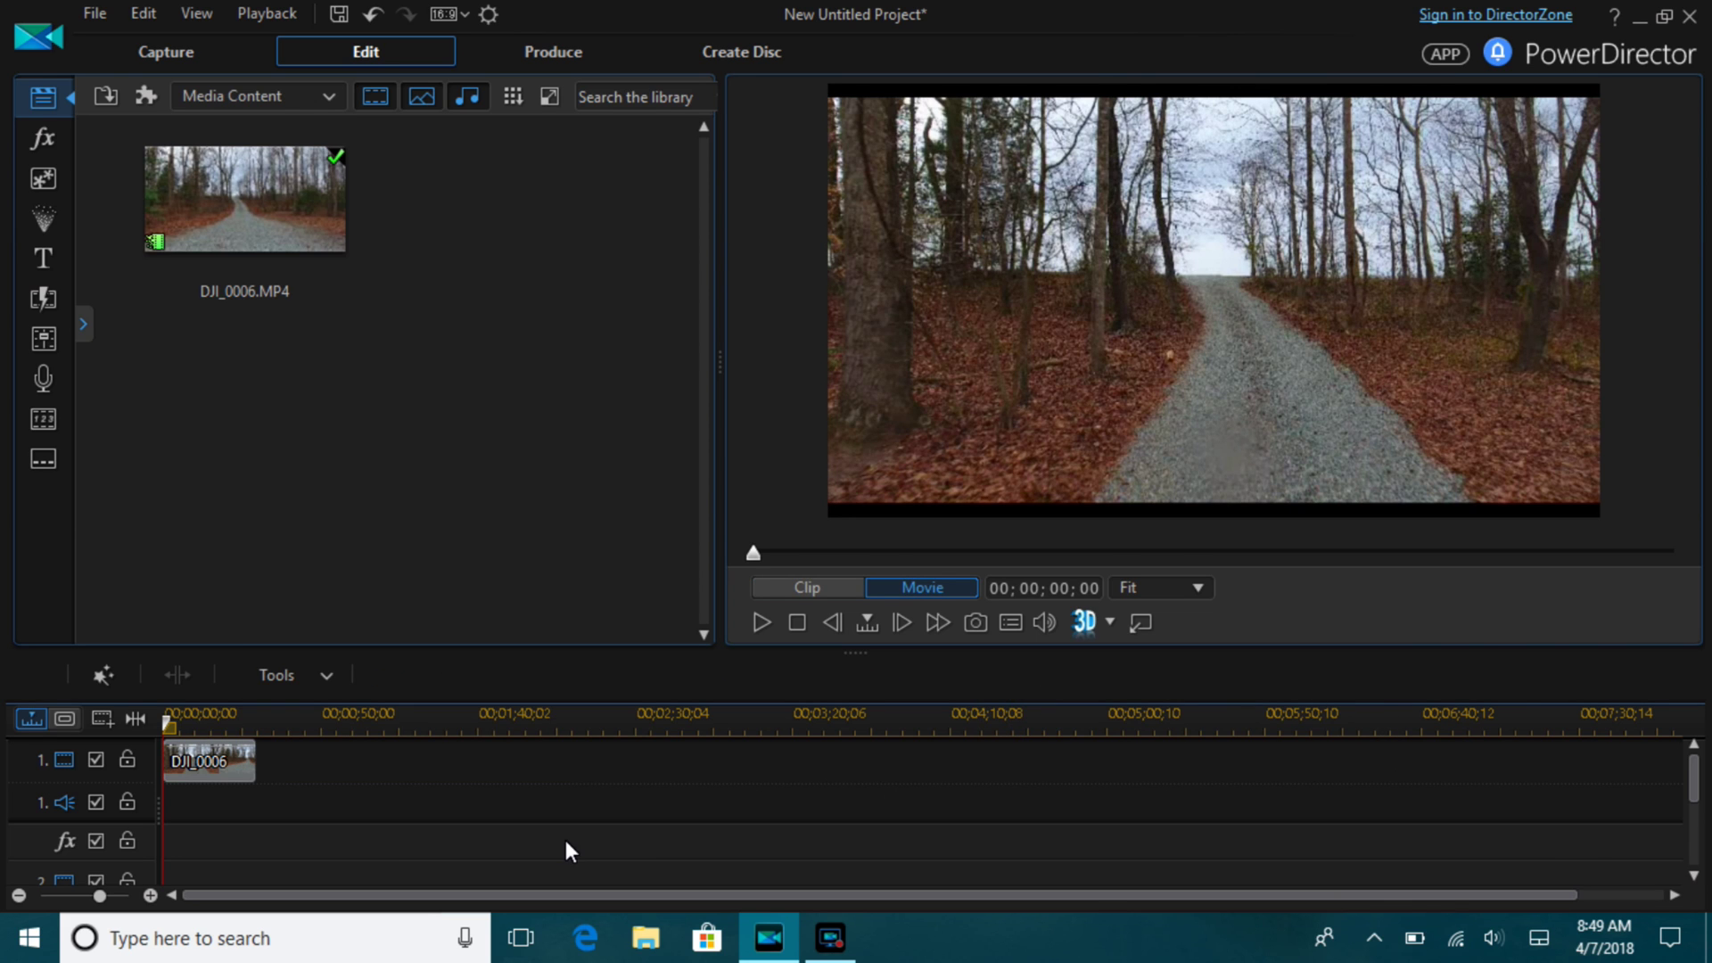
Step: Play the remaining clip, split it at 00;00;10;00 and delete the part after the split
left_click(761, 622)
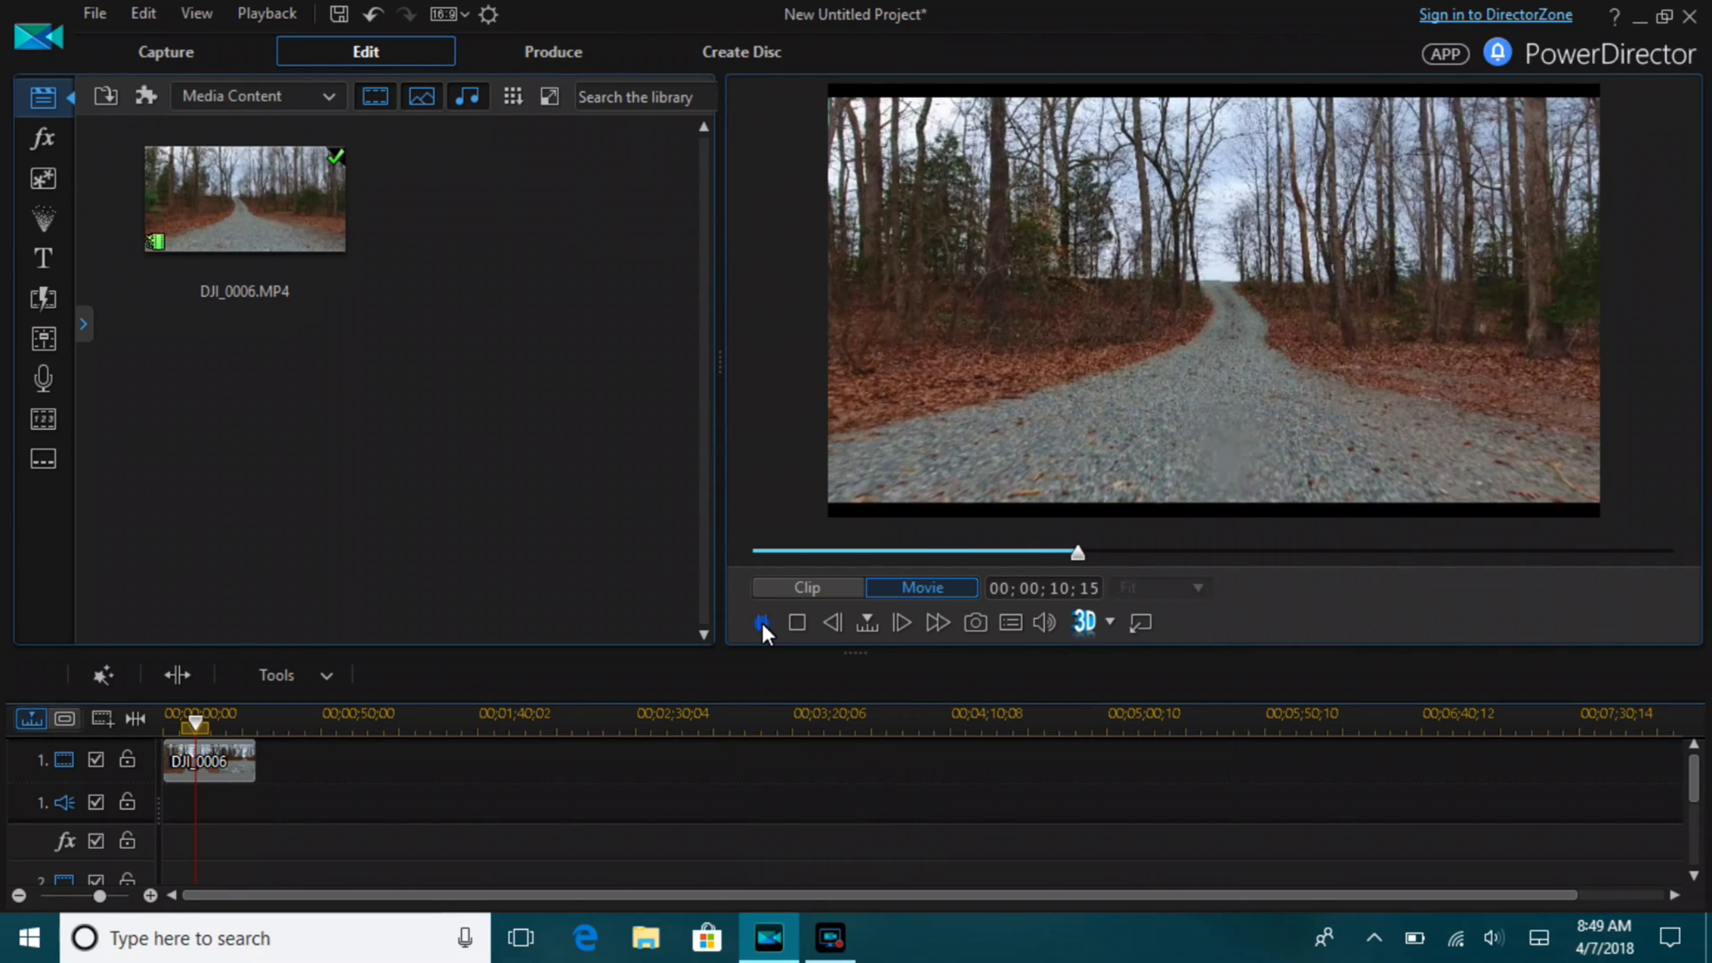
left_click(762, 621)
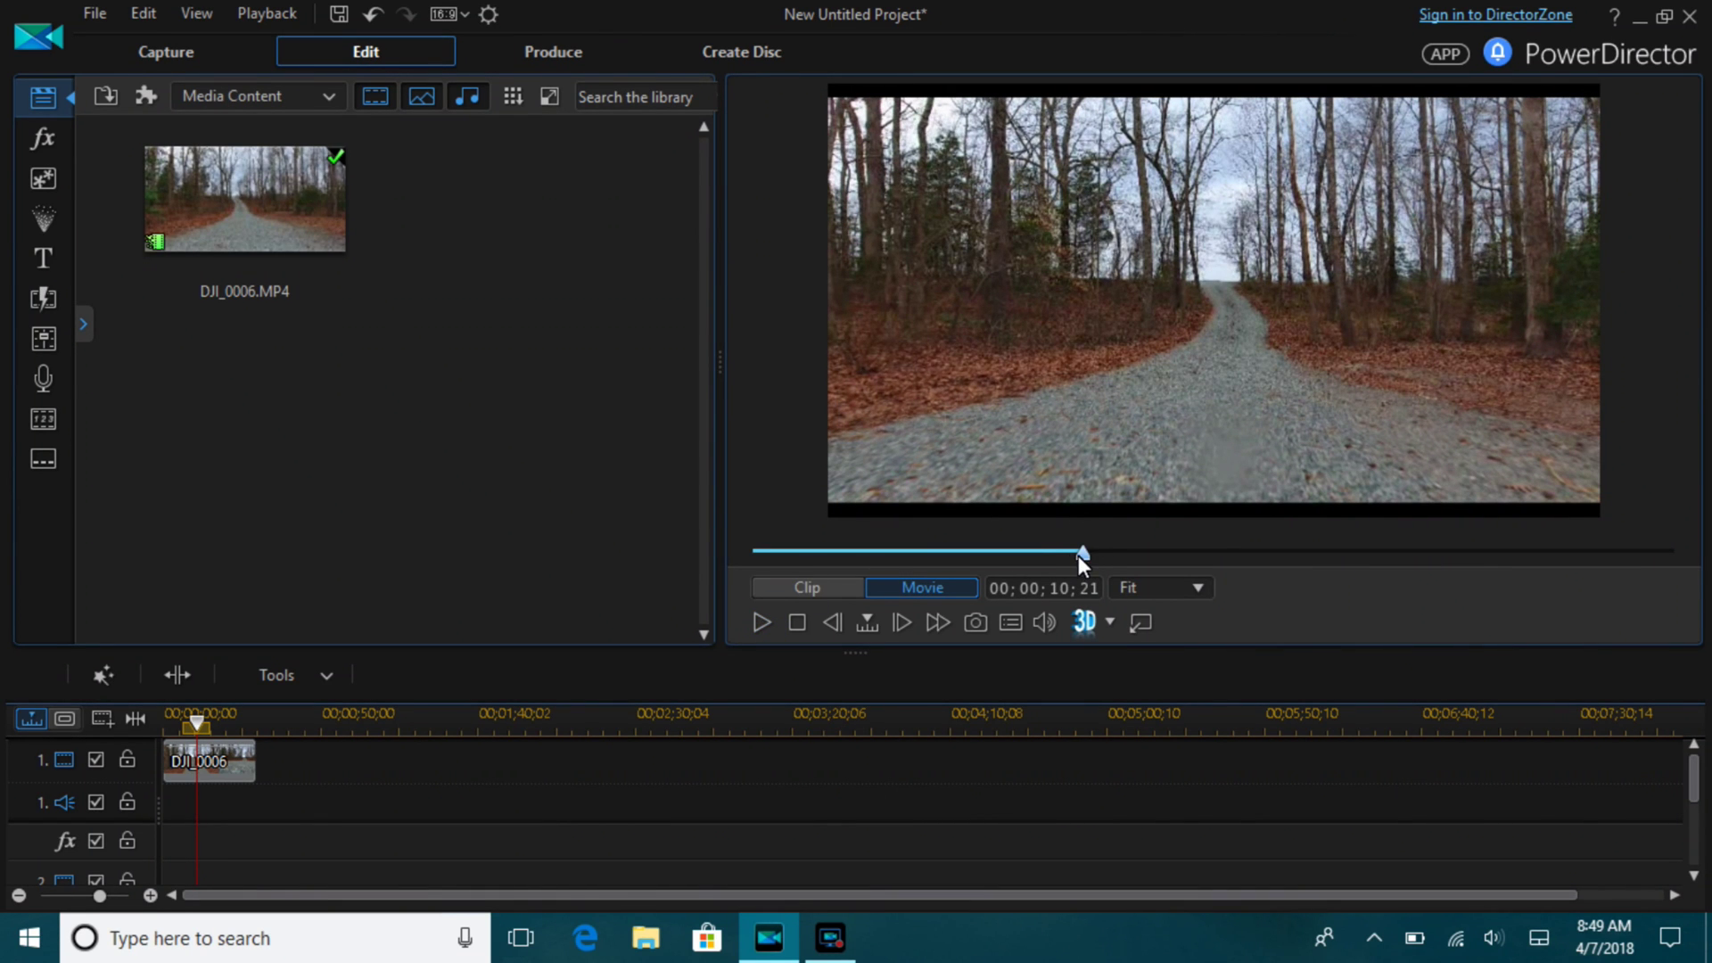
left_click_drag(1082, 554, 1060, 552)
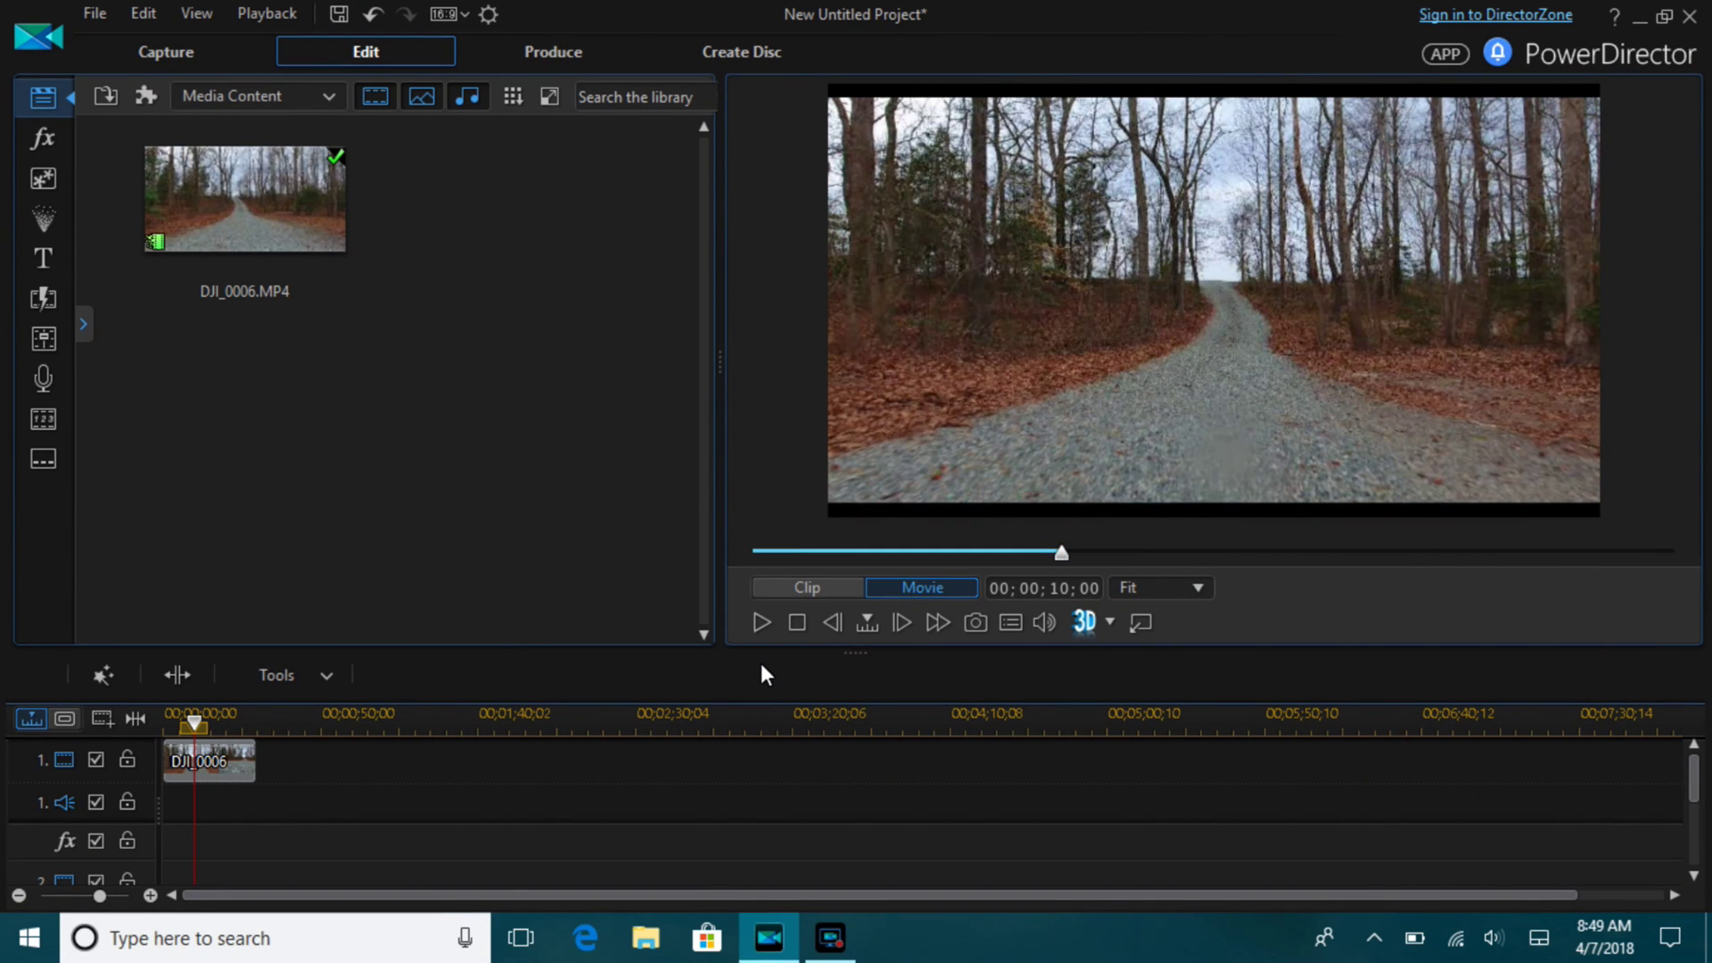
left_click(231, 749)
left_click(182, 680)
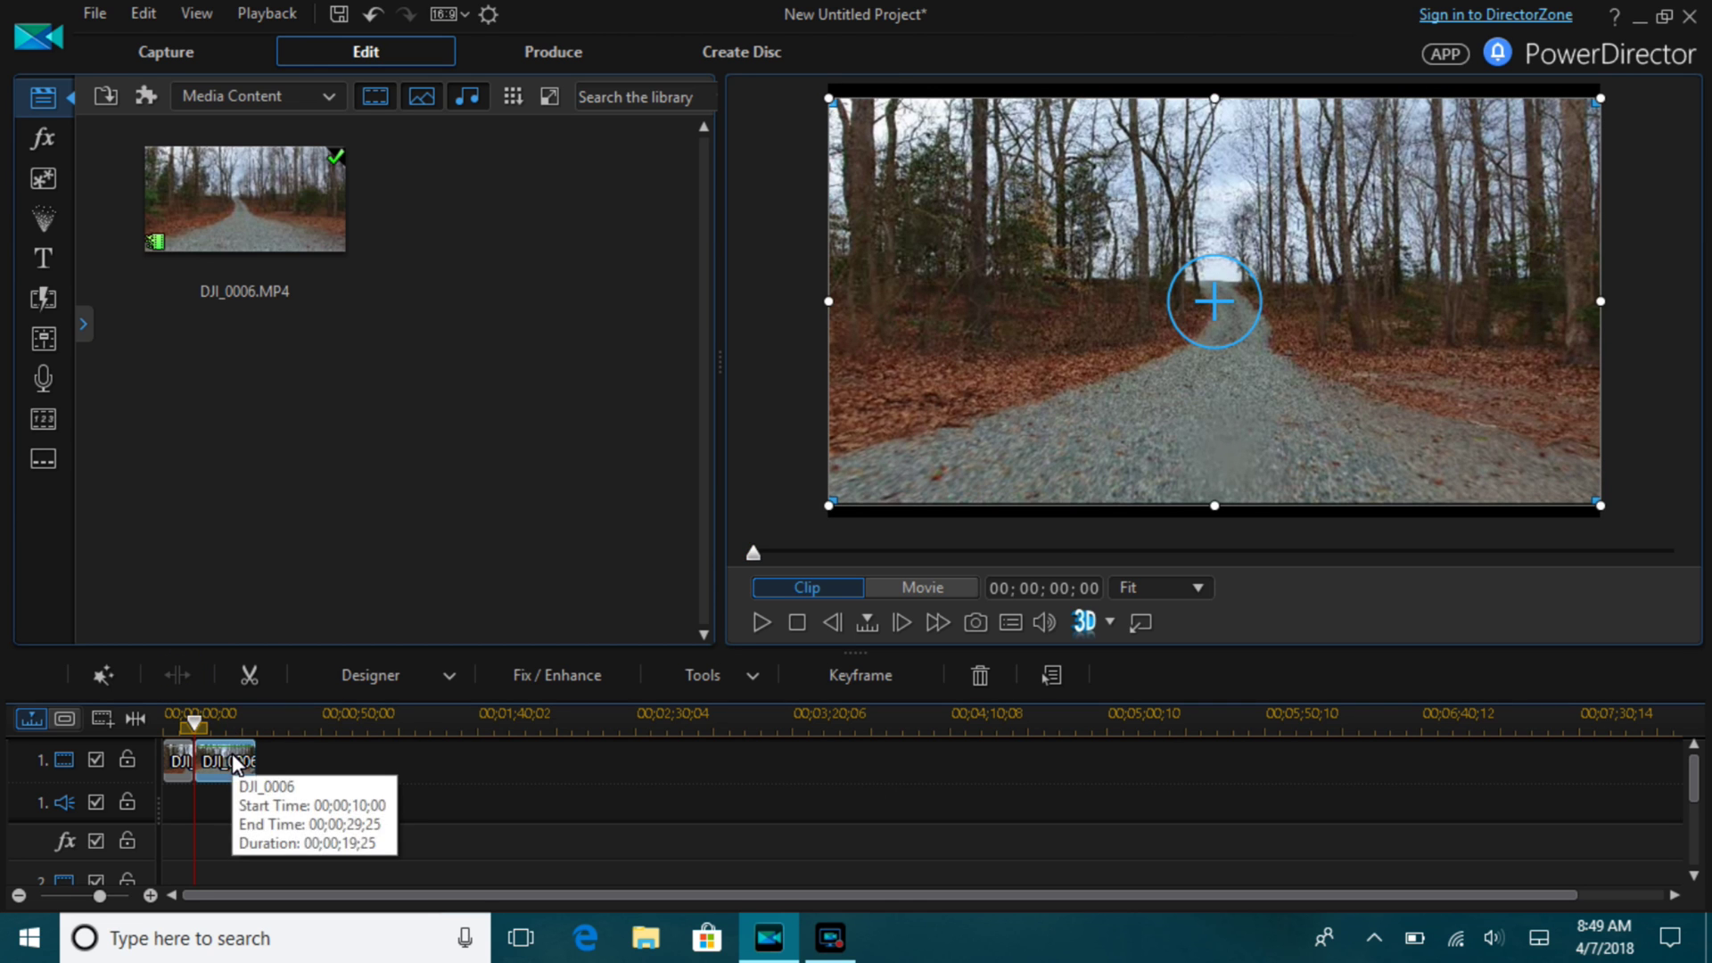
left_click(979, 675)
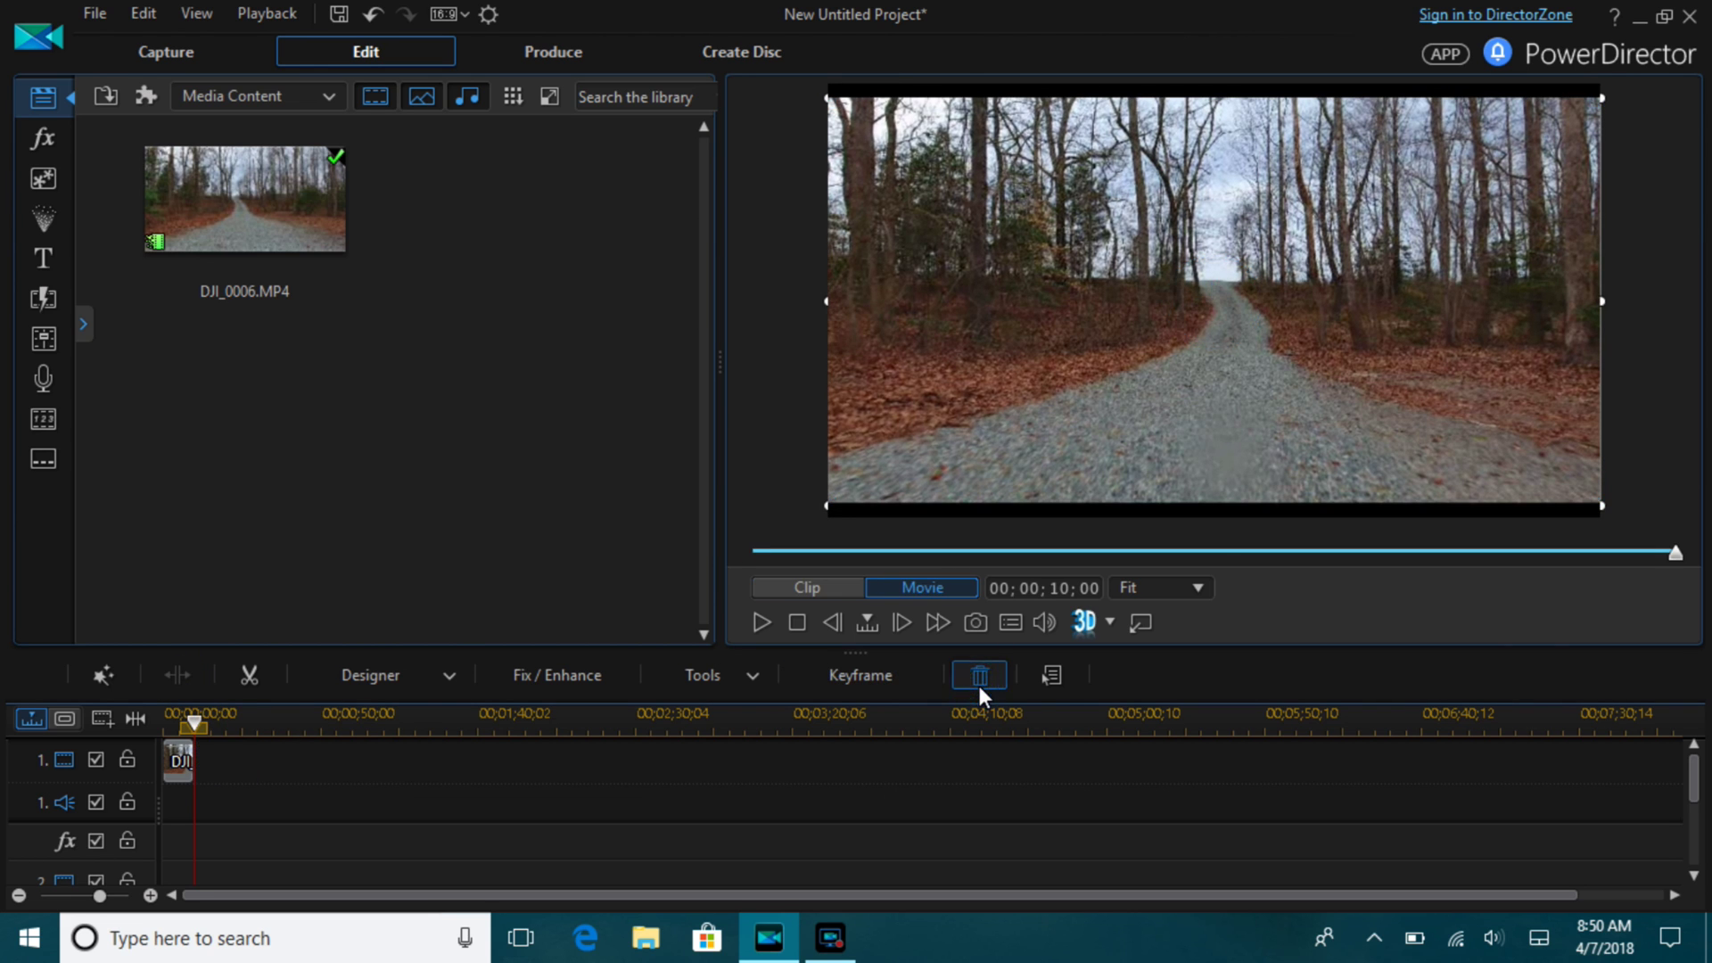
Step: Open the ten-second clip in the PiP Designer and enable scale keyframing at its first frame
left_click_drag(448, 732, 789, 736)
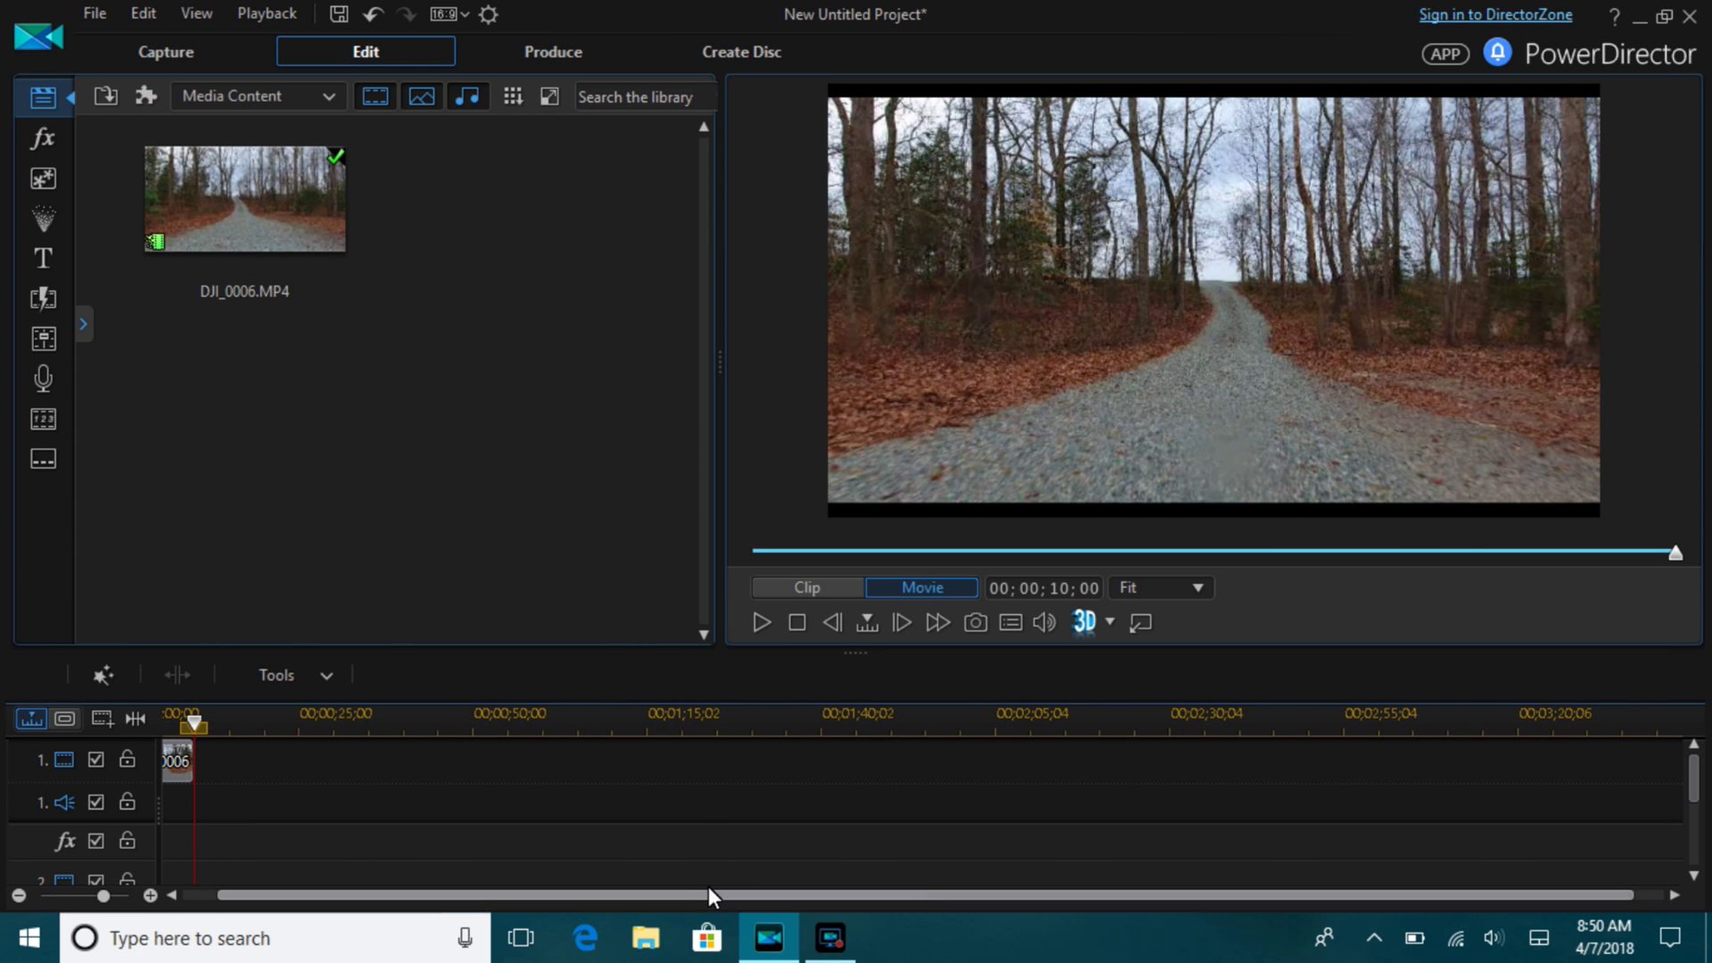
scroll(711, 897, "up", 2)
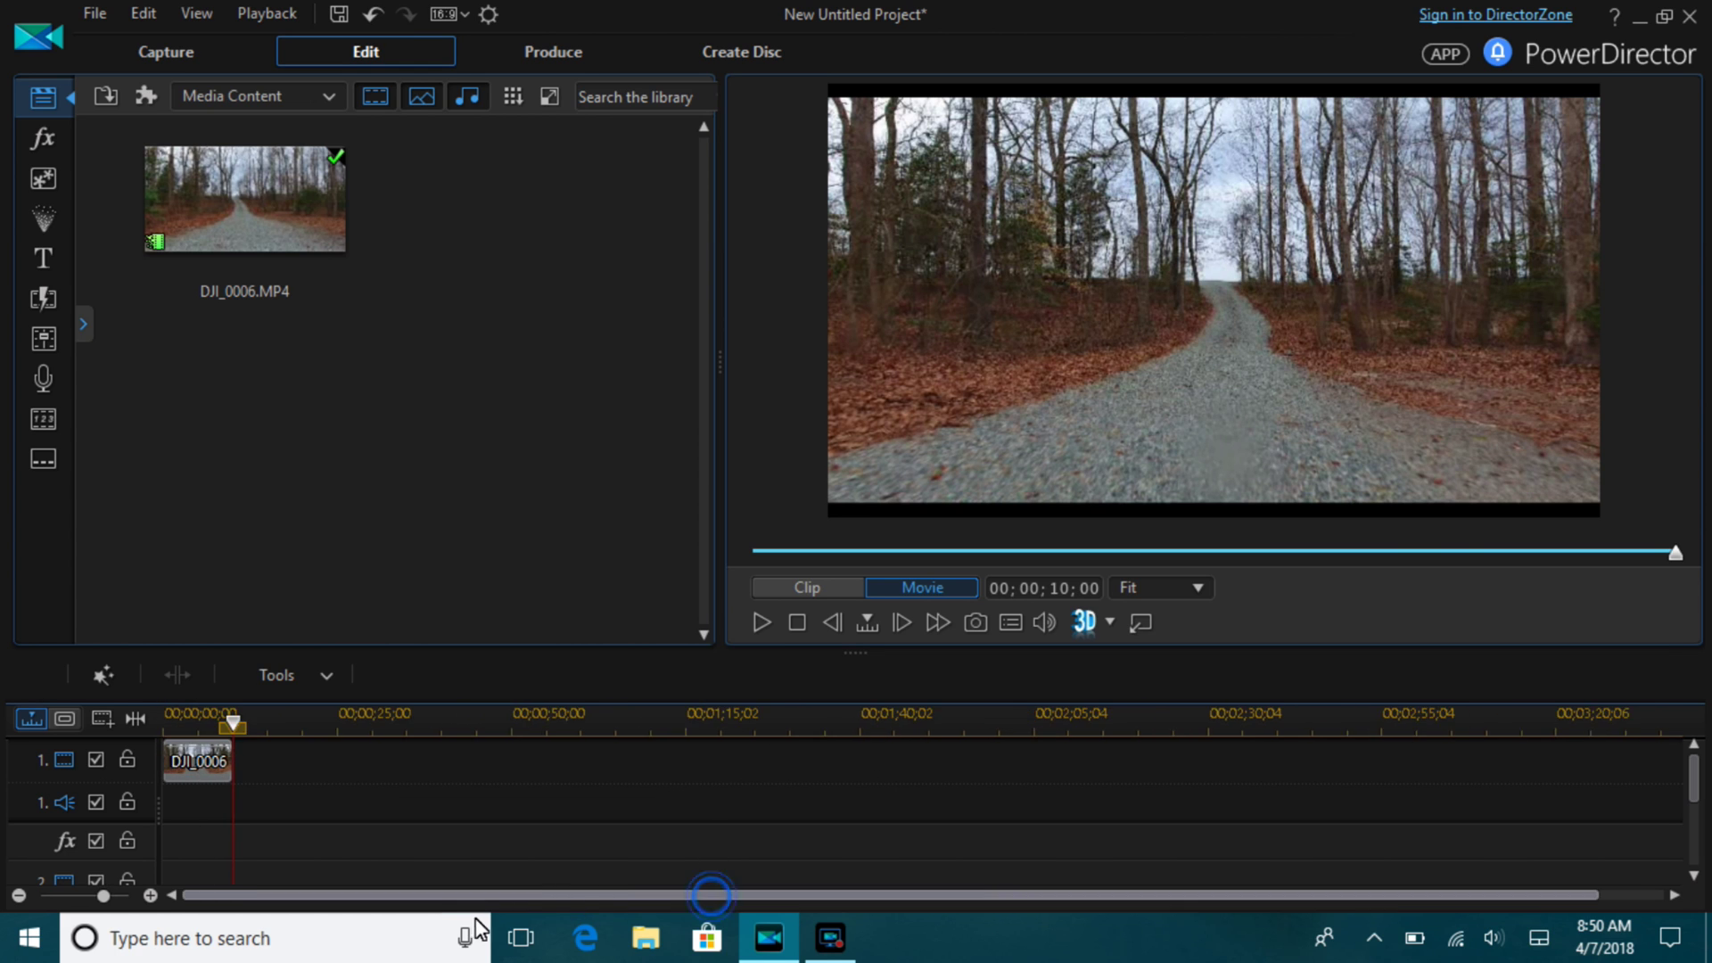
left_click(197, 761)
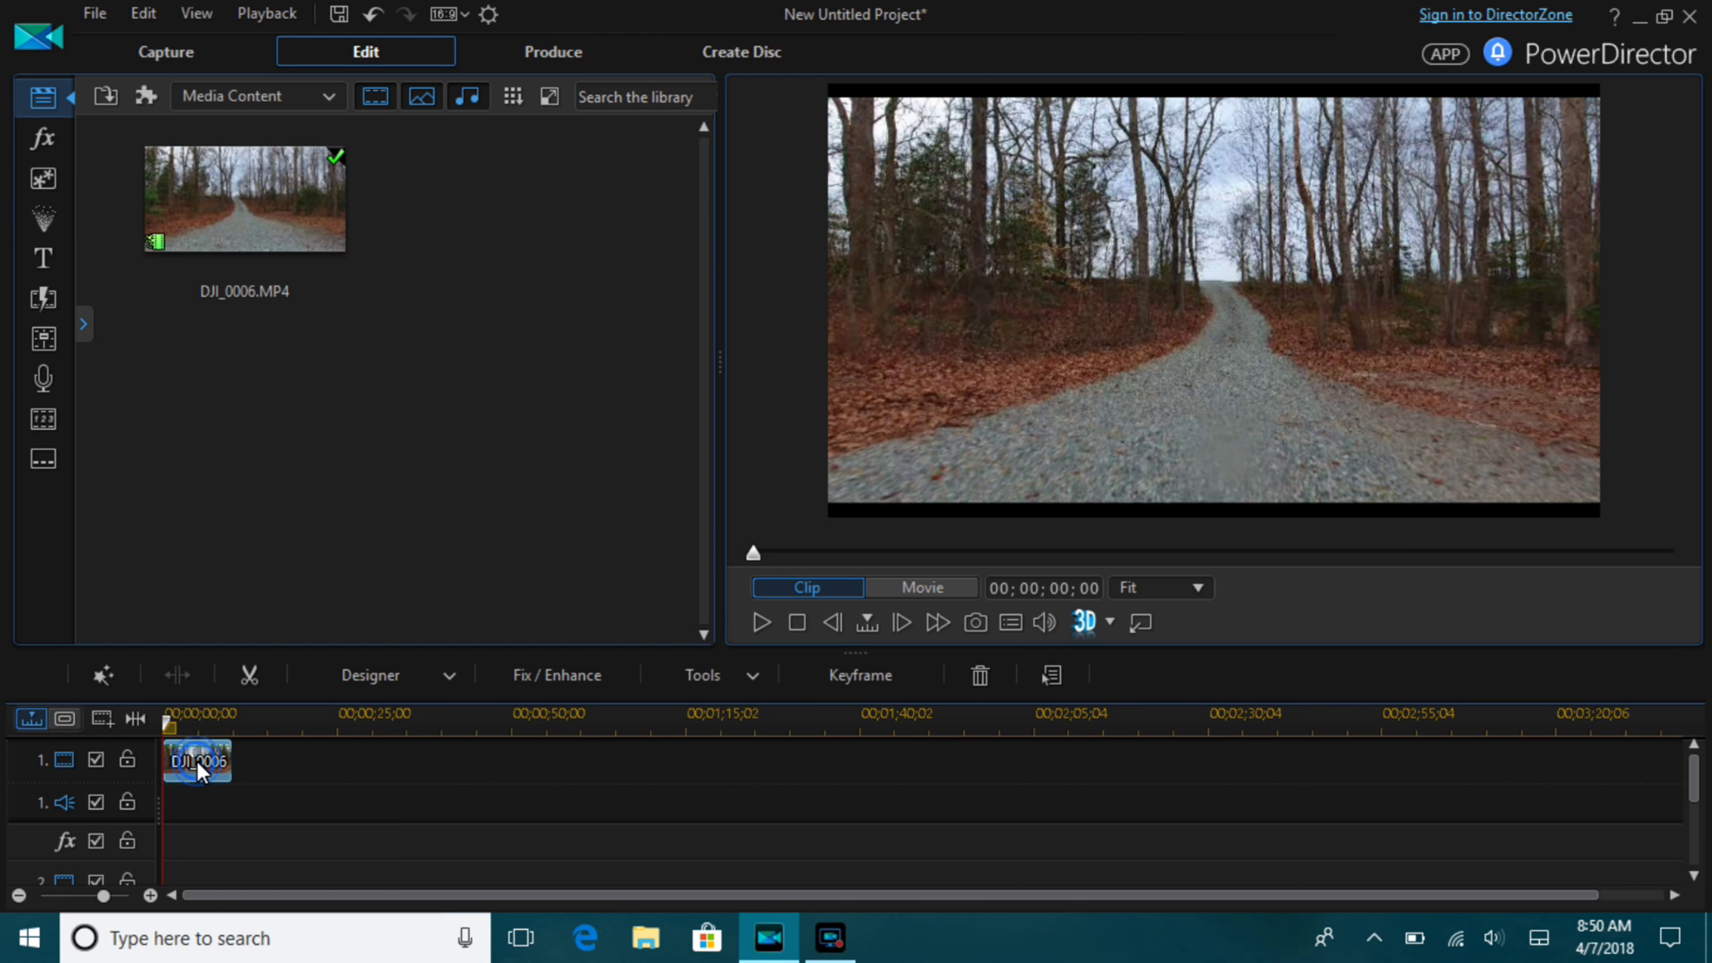
left_click(401, 675)
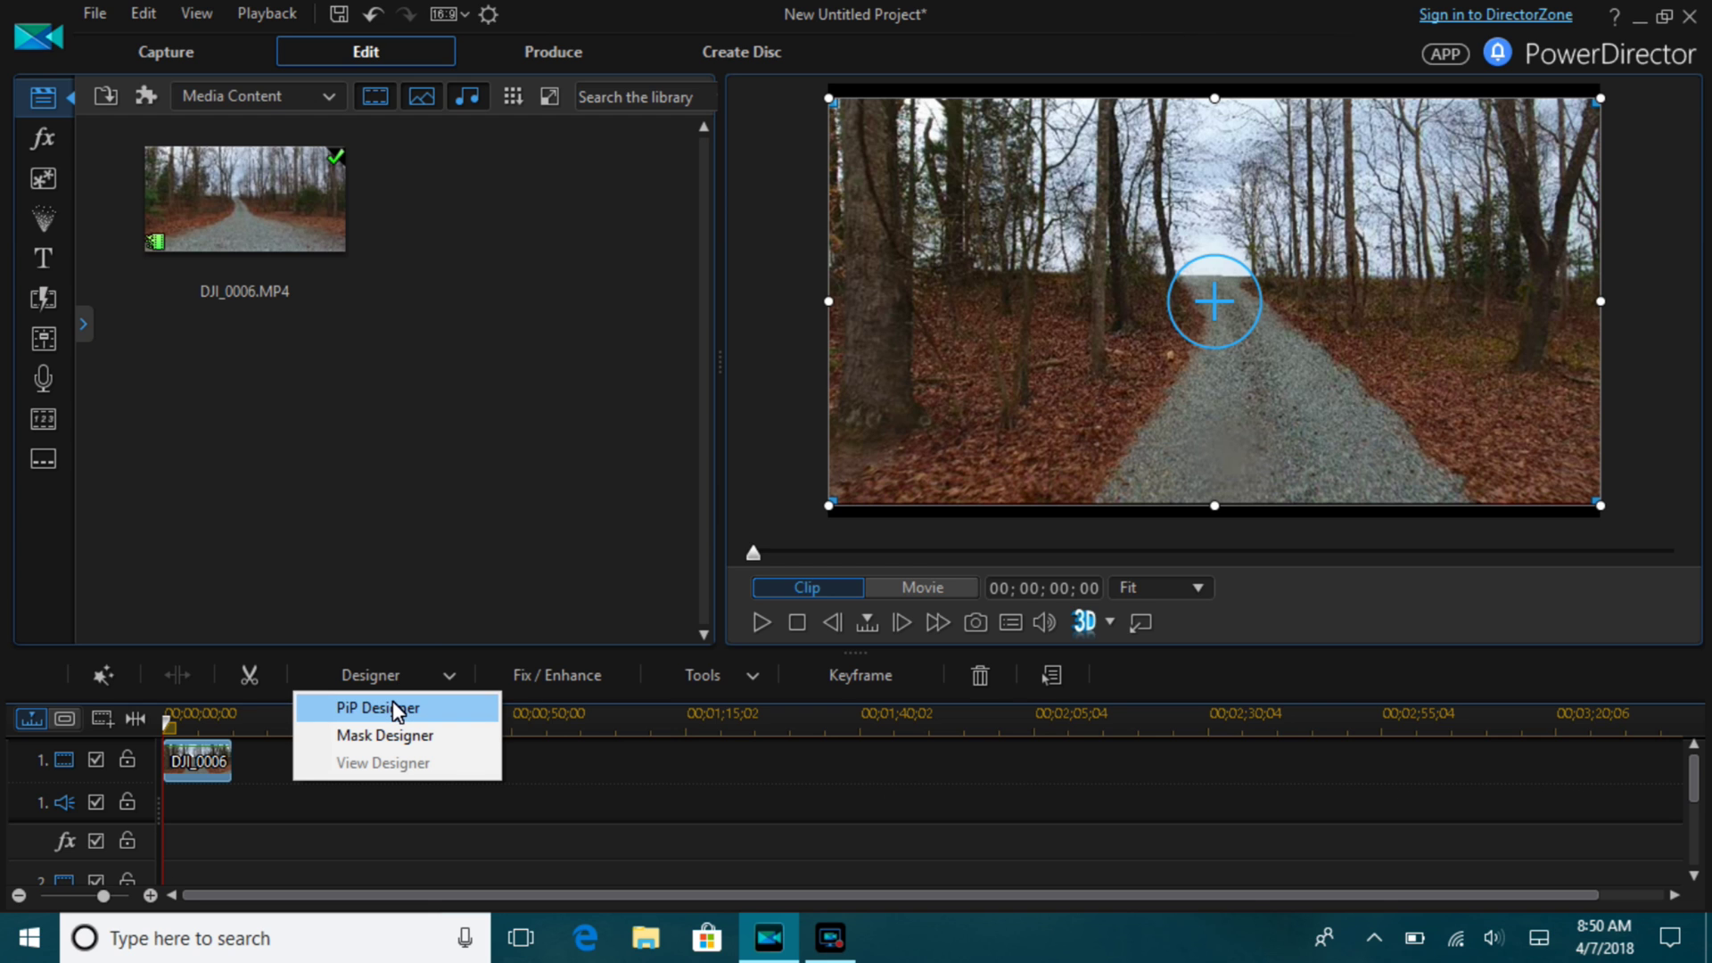
left_click(395, 709)
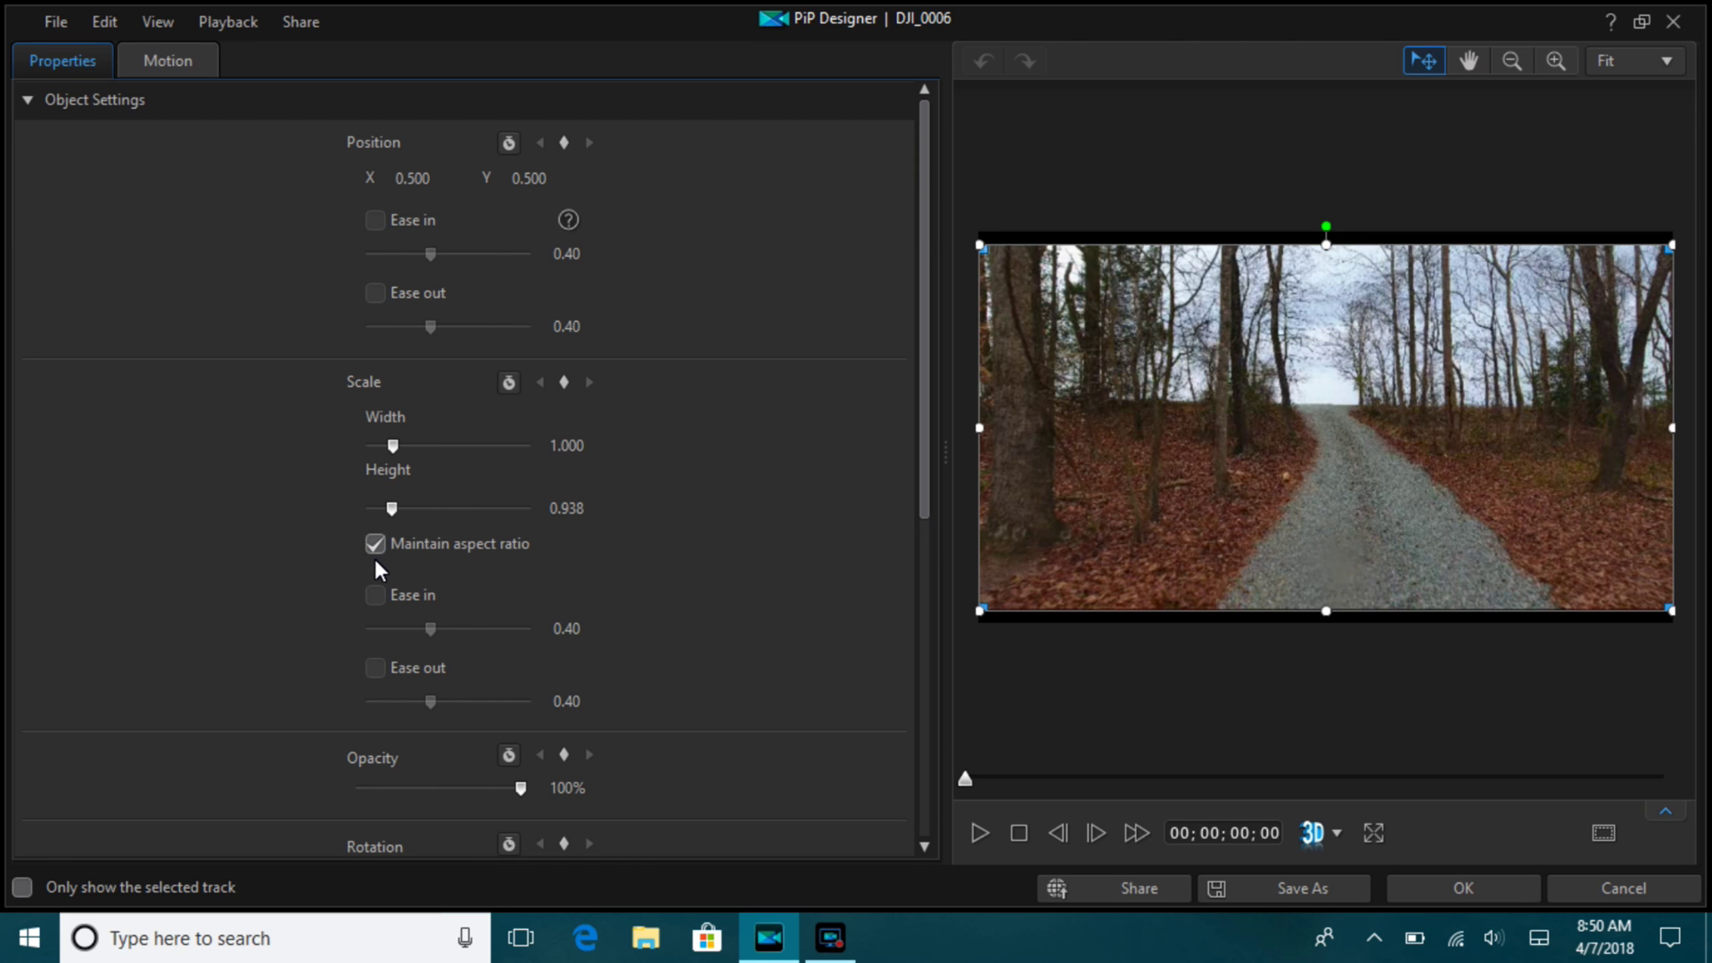
left_click(509, 384)
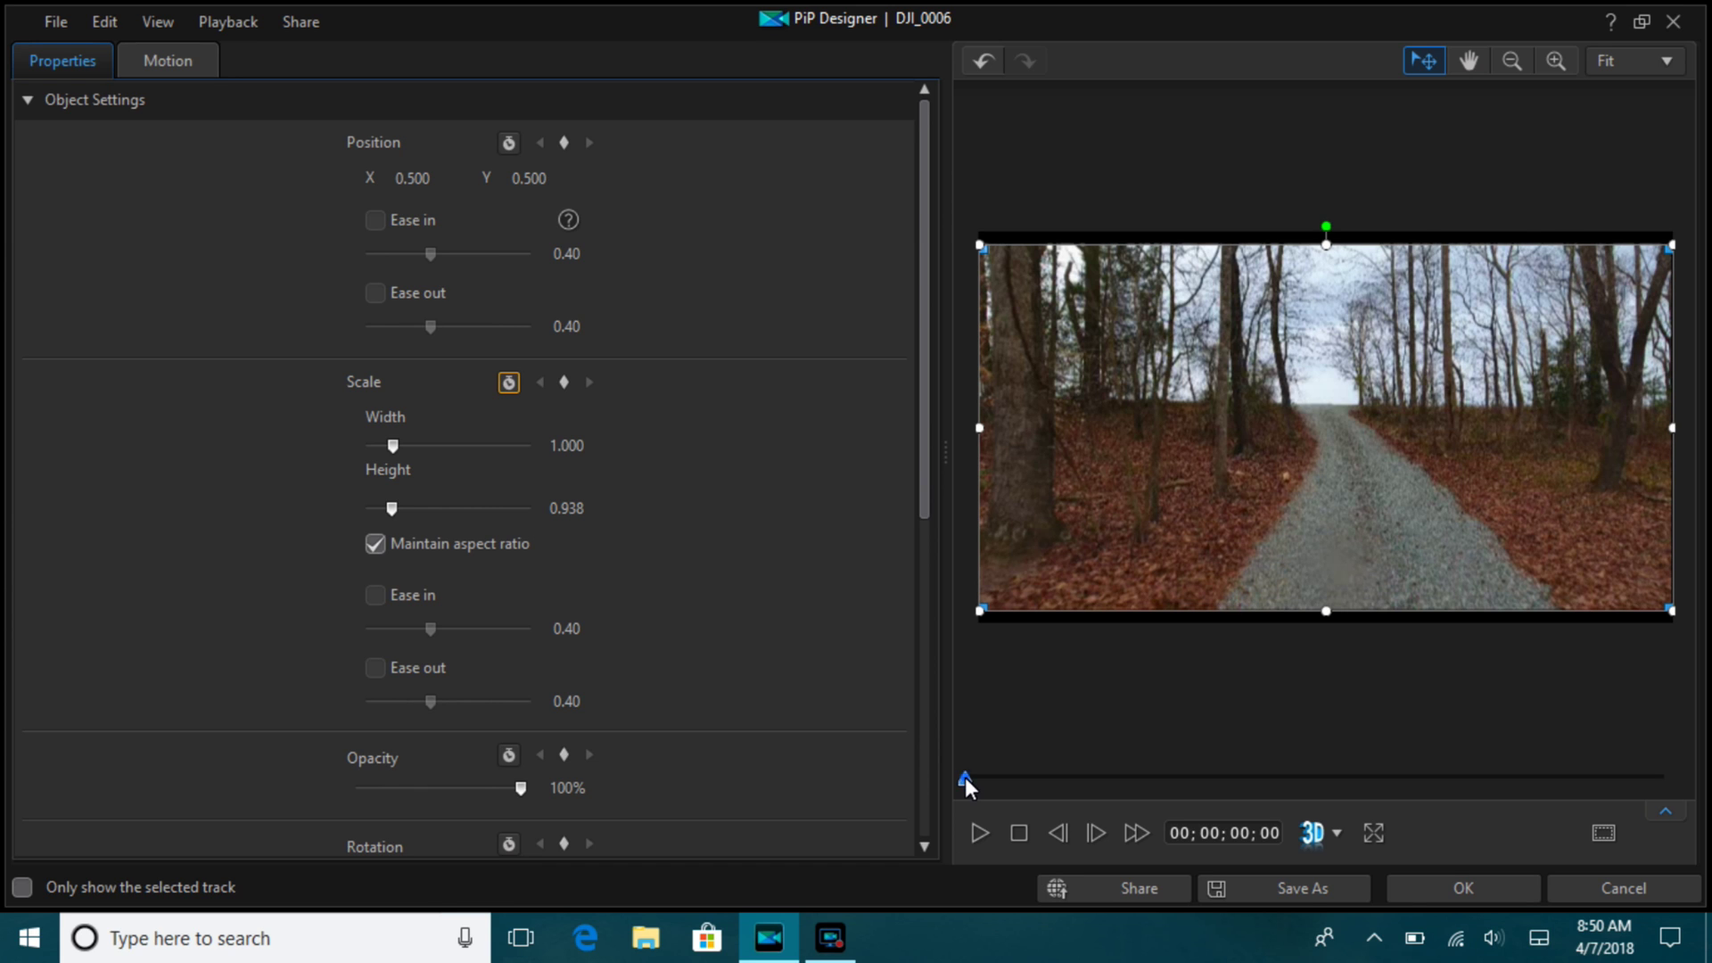
Step: At the clip's end, 00;00;10;00, enlarge its scale to 3.819 wide by 3.580 high, keeping the aspect ratio
left_click_drag(965, 778, 1681, 775)
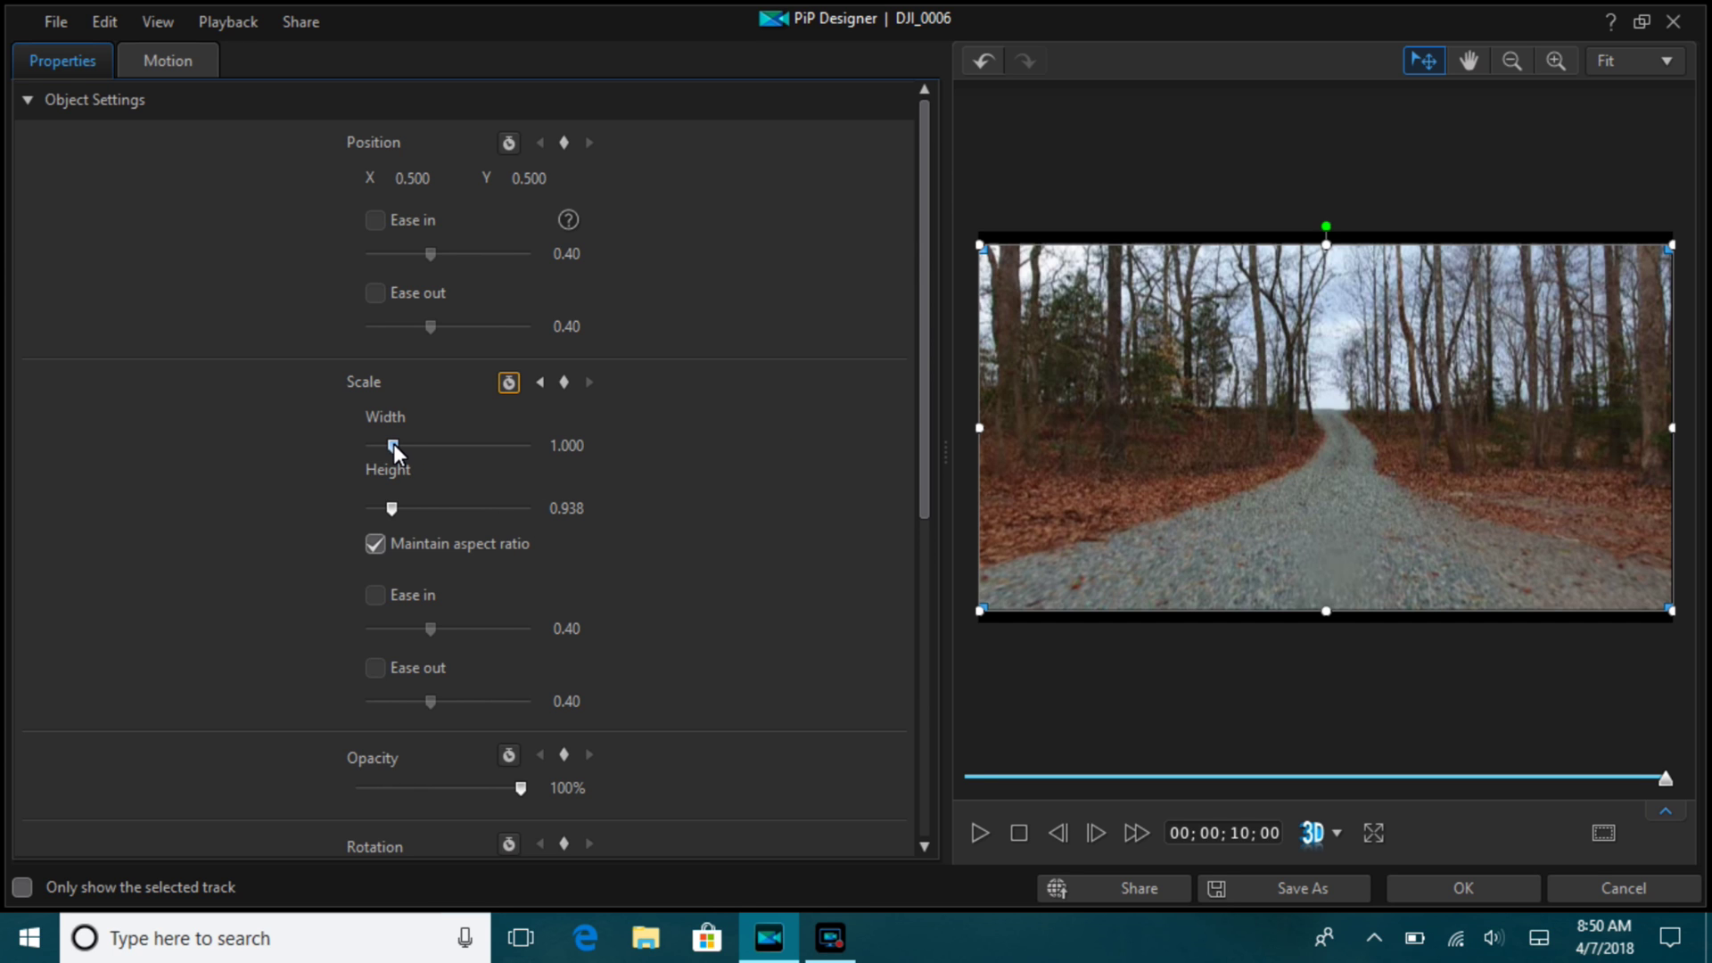
left_click_drag(393, 443, 486, 465)
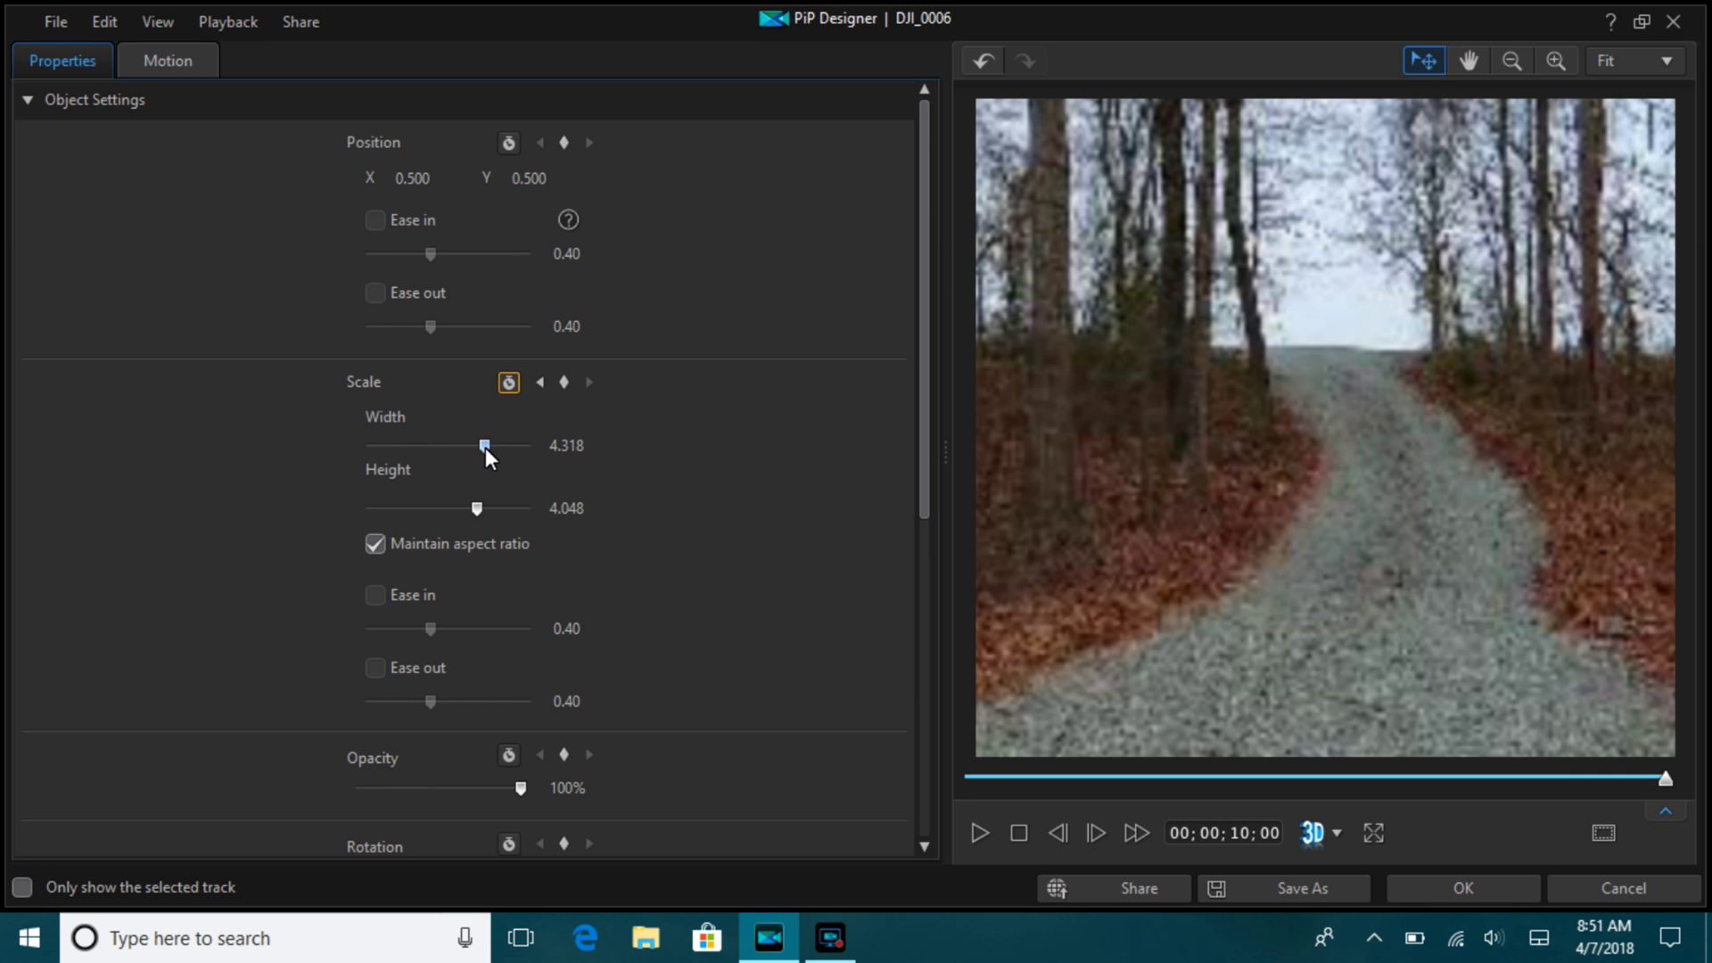
left_click_drag(486, 449, 471, 443)
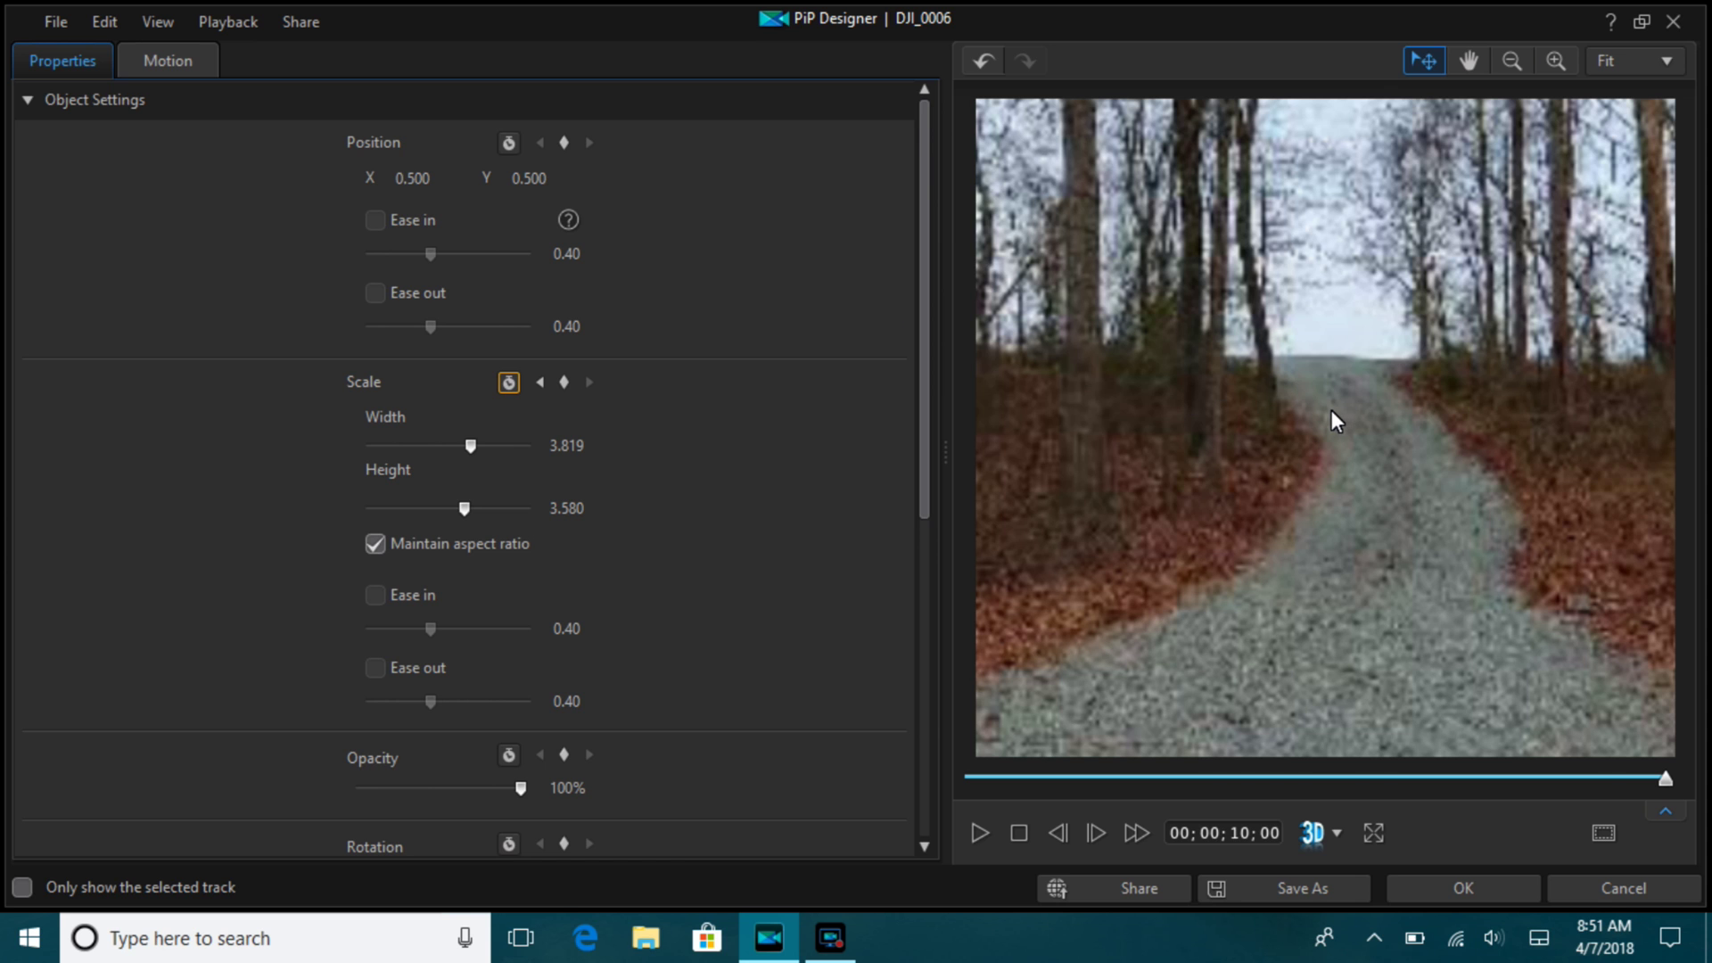
Step: Reposition the clip to X 0.379, Y 0.538, reduce its end scale to 3.319 by 3.112, and apply the PiP settings
left_click_drag(1330, 410, 1275, 418)
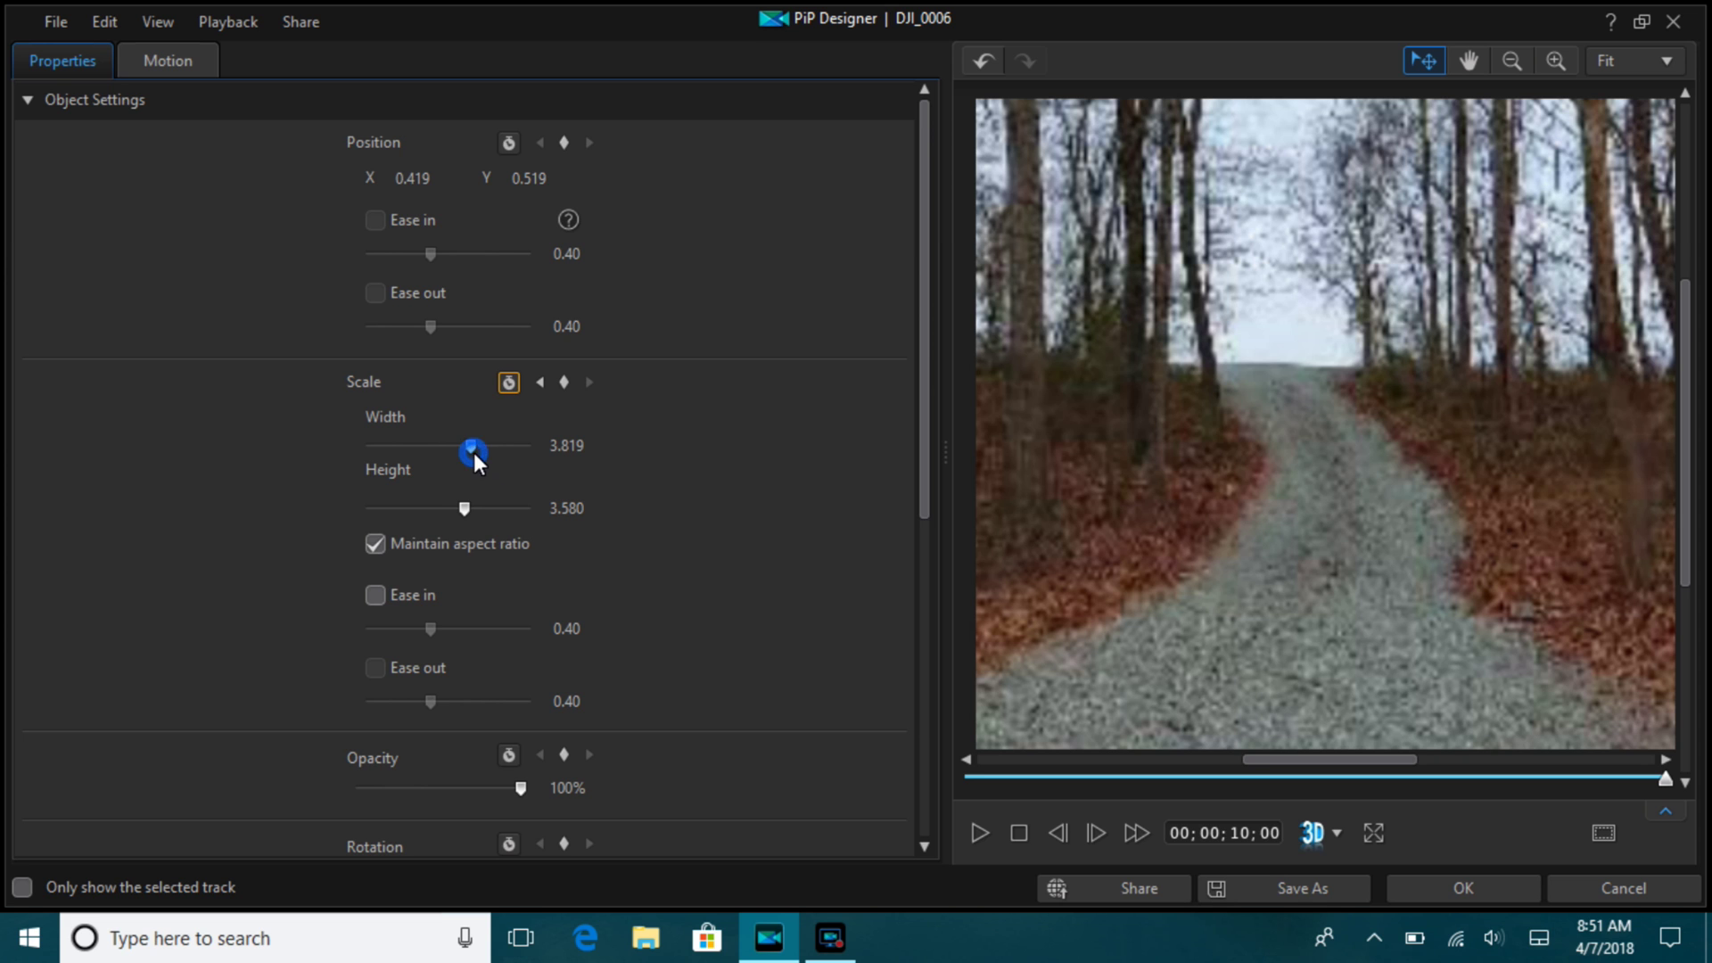
left_click_drag(474, 452, 461, 451)
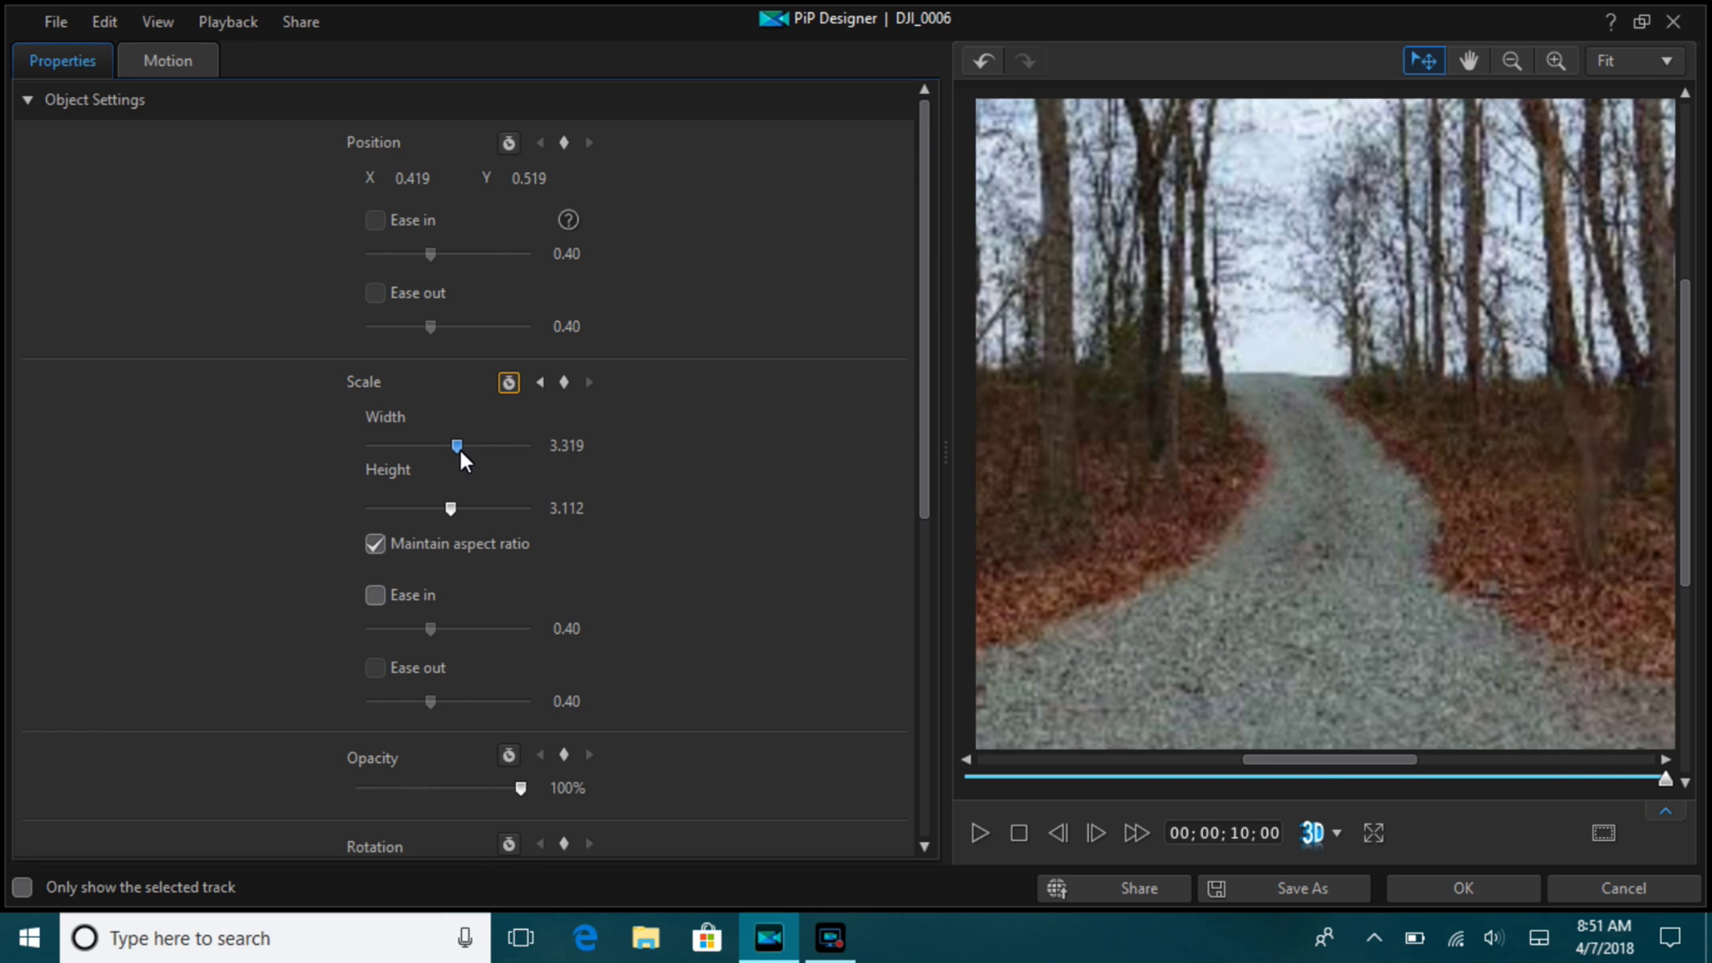
left_click_drag(1304, 401, 1276, 410)
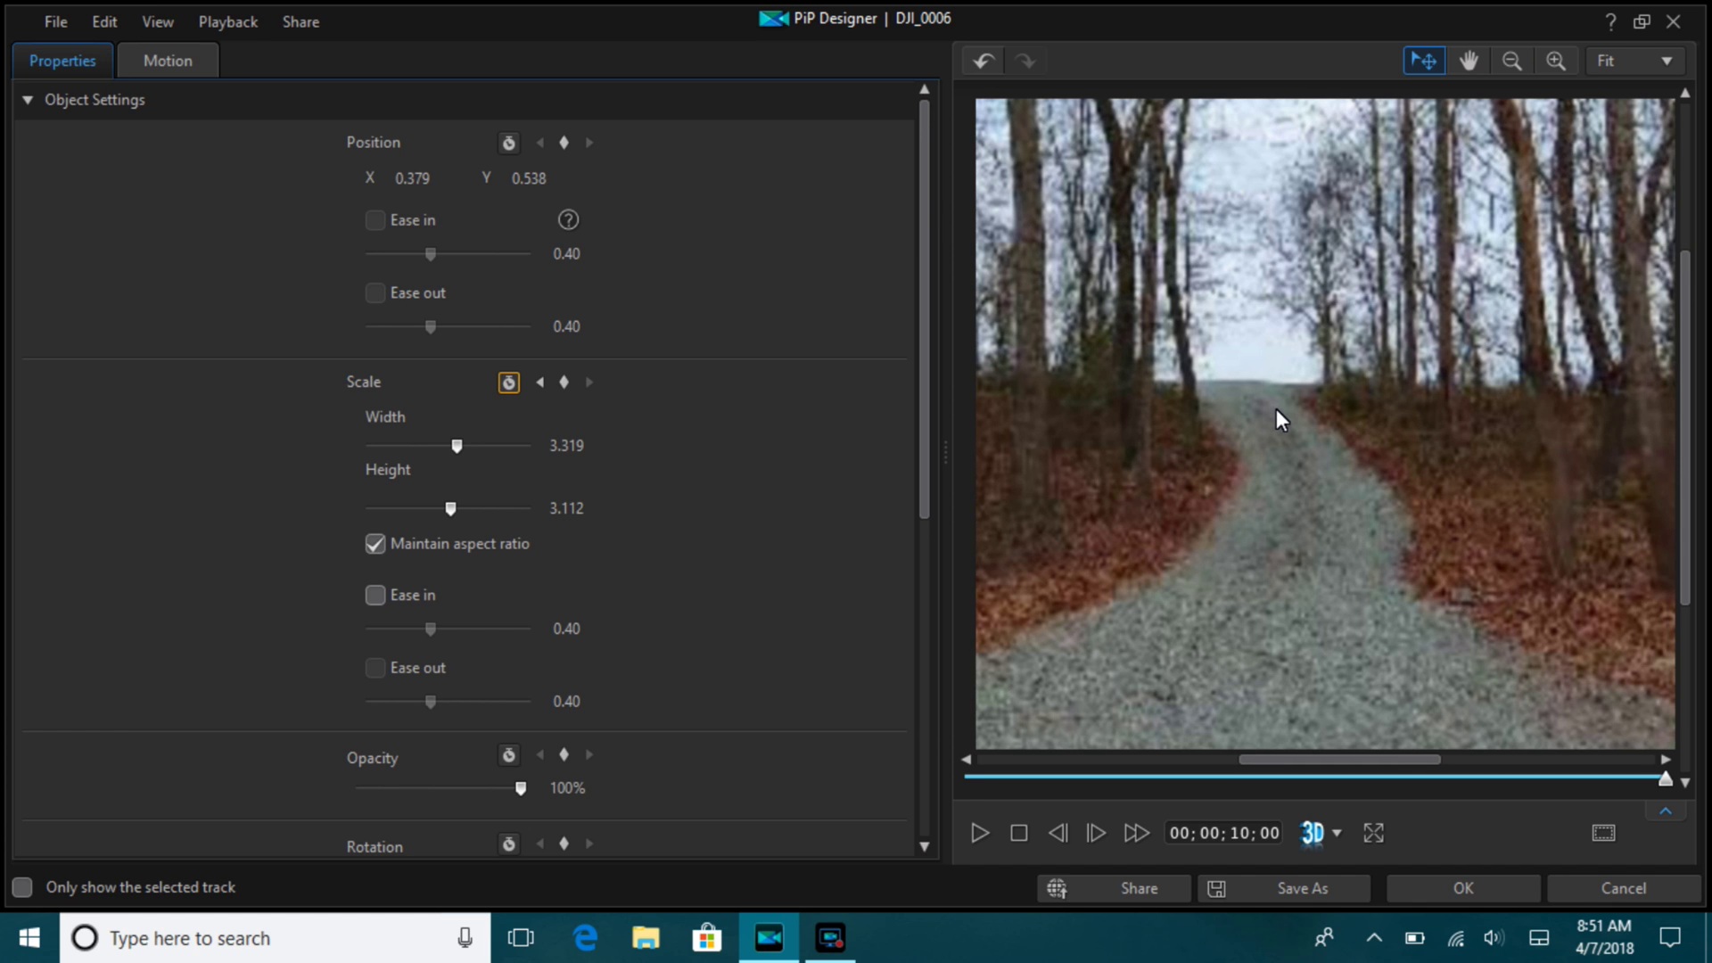
left_click(1436, 887)
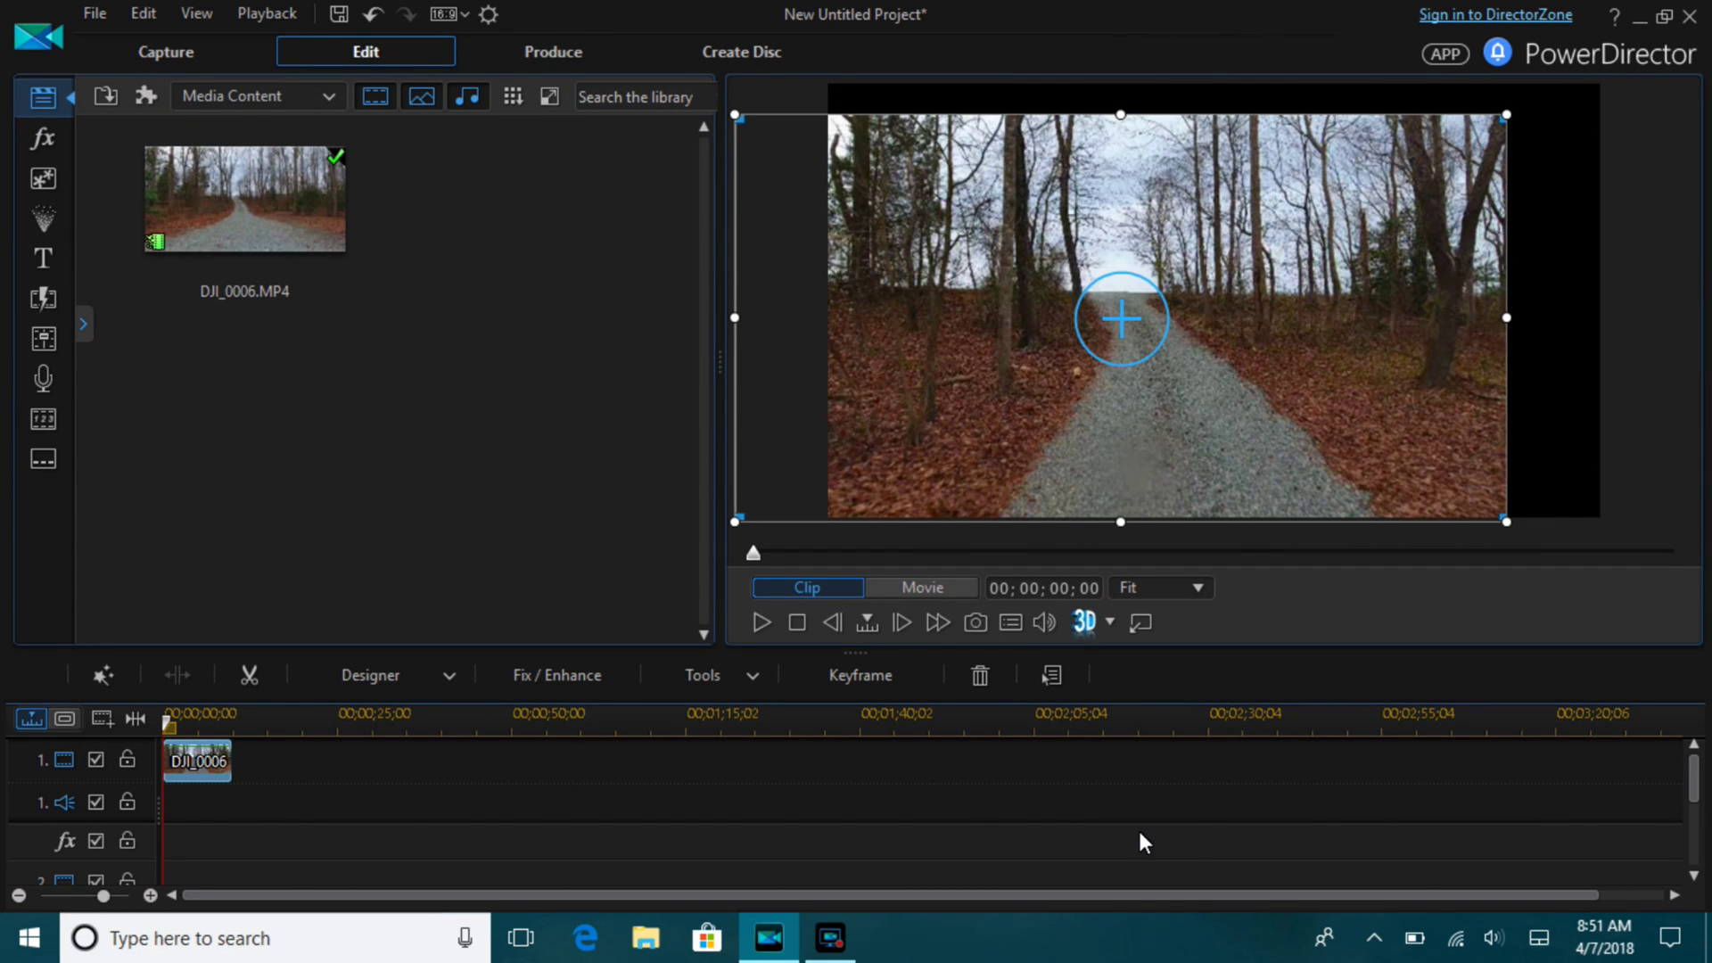
Step: Play the edited movie from the start to review the zoom effect
left_click(759, 624)
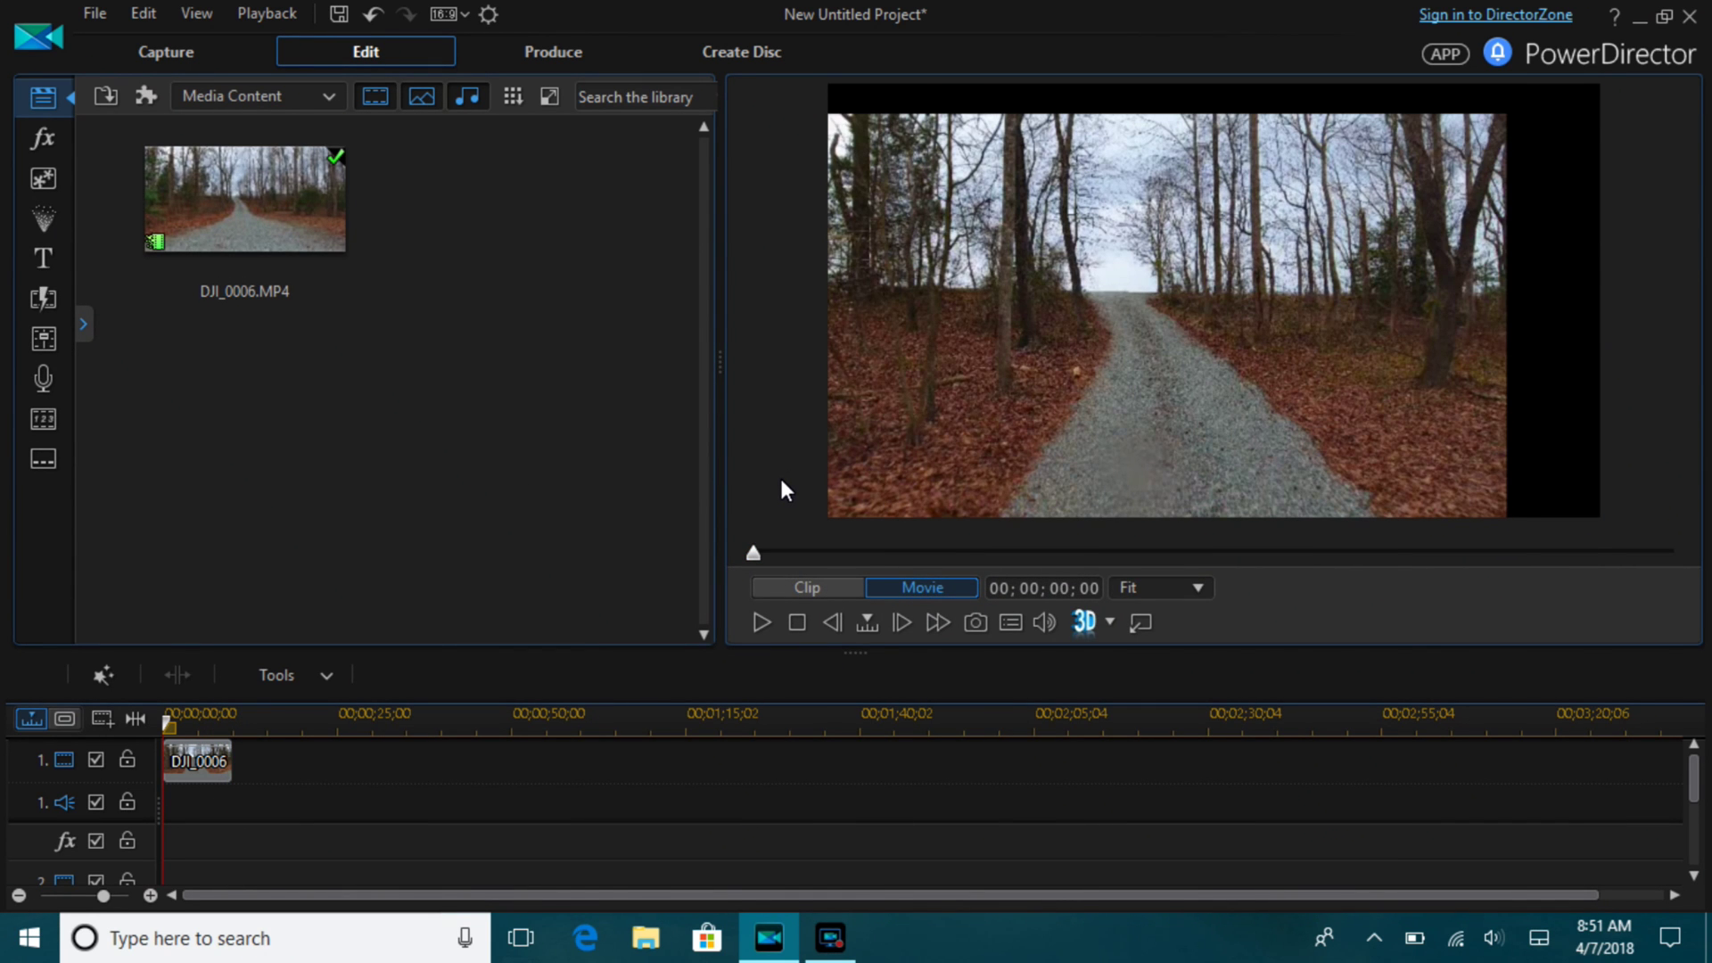
left_click(761, 623)
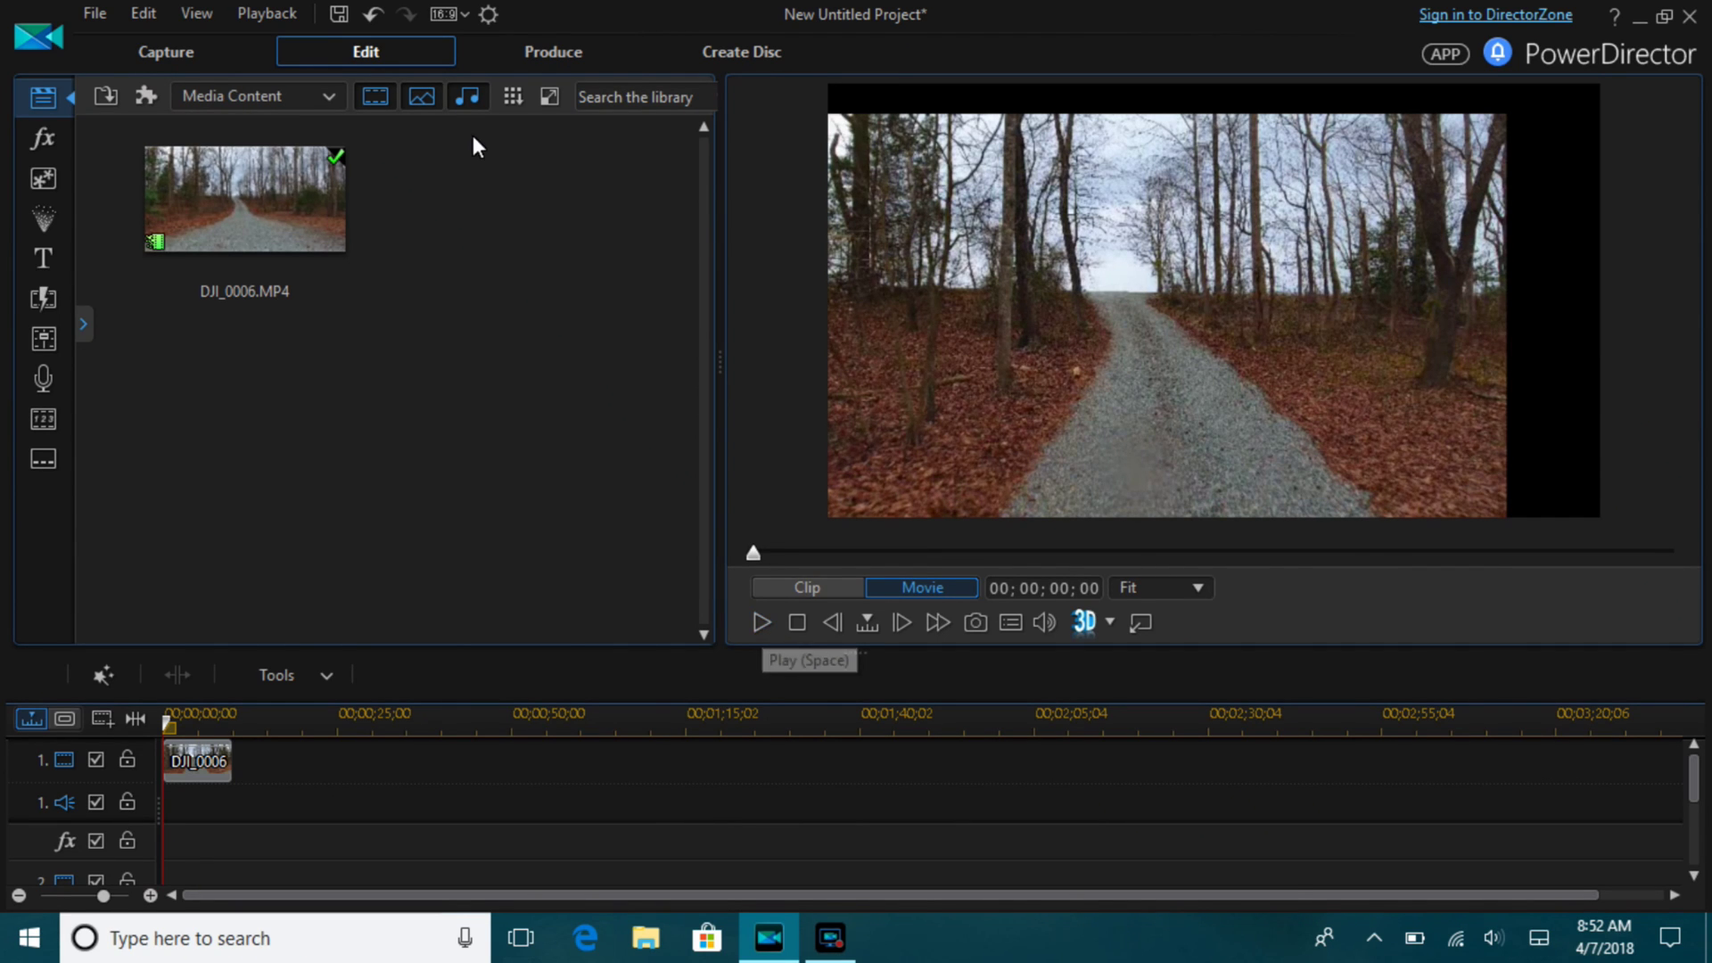
Step: Produce the movie as an H.264 AVC MP4 with the 4k profile and play the finished result
left_click(539, 64)
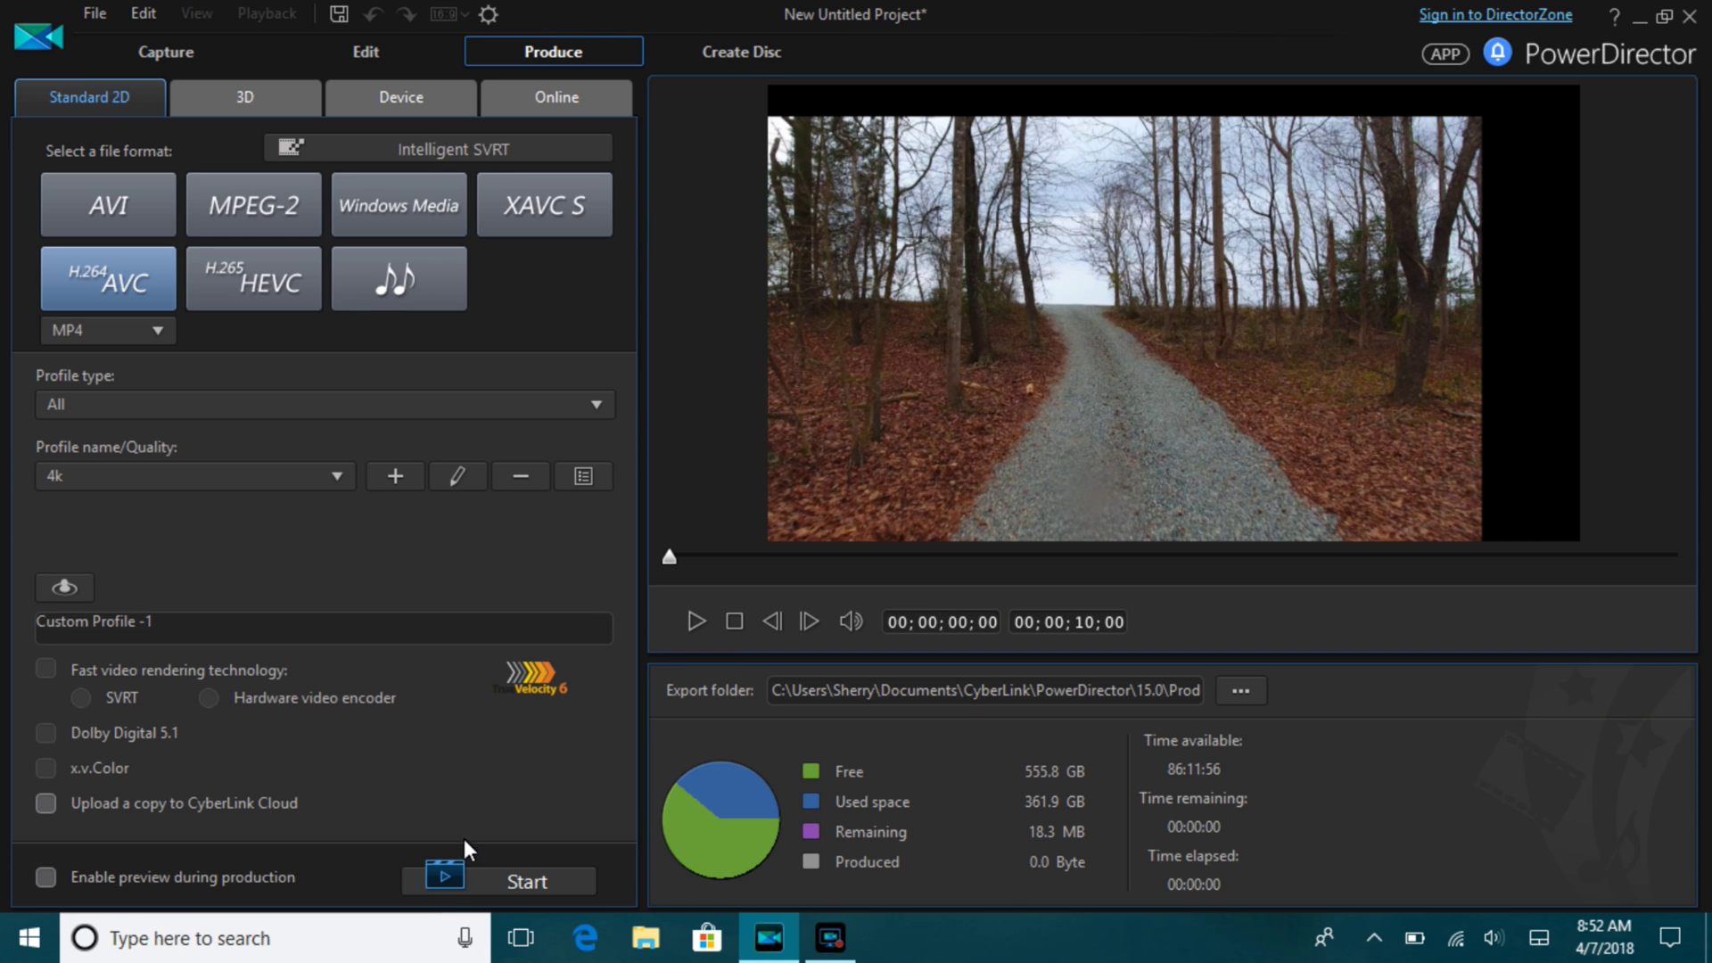
left_click(445, 880)
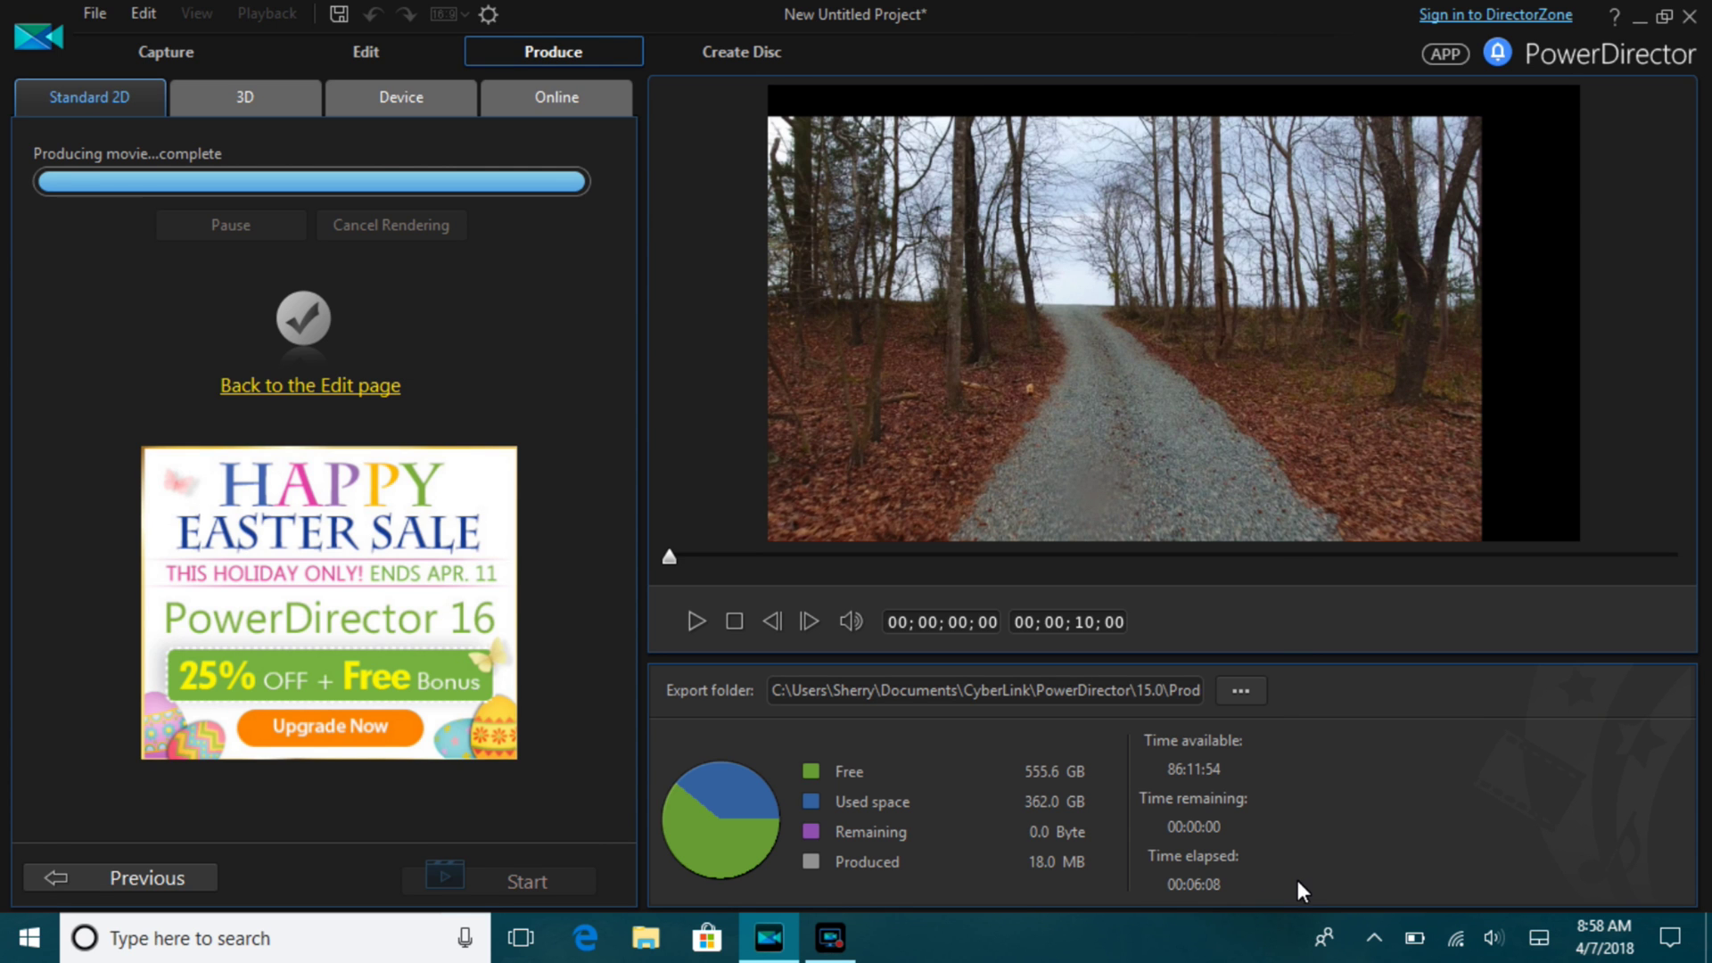
left_click(695, 623)
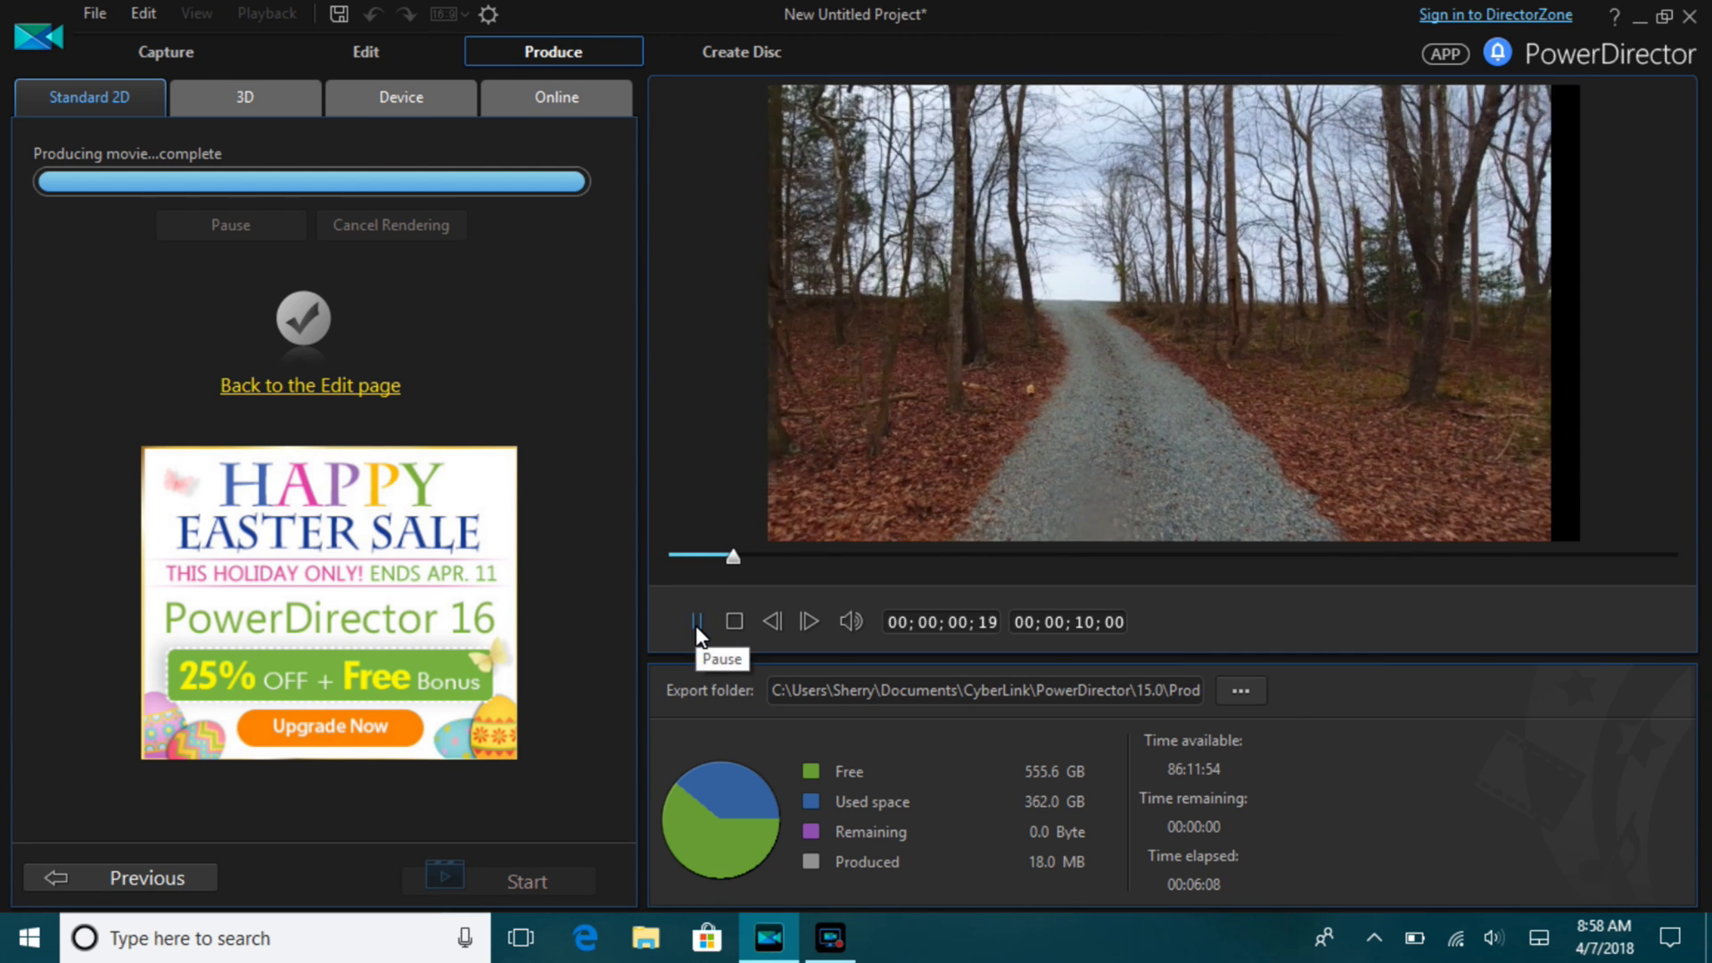